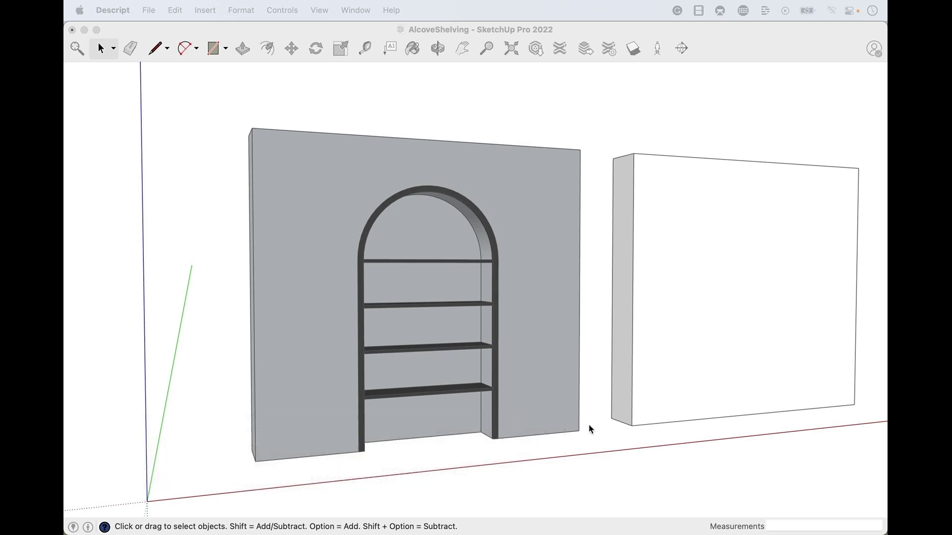
- Measure the straight part of the finished shelving alcove with the Rectangle tool, from its base corner to the arch's opposite end
{"action": "left_click", "coordinate": [357, 454]}
{"action": "key", "text": "r"}
{"action": "left_click", "coordinate": [359, 451]}
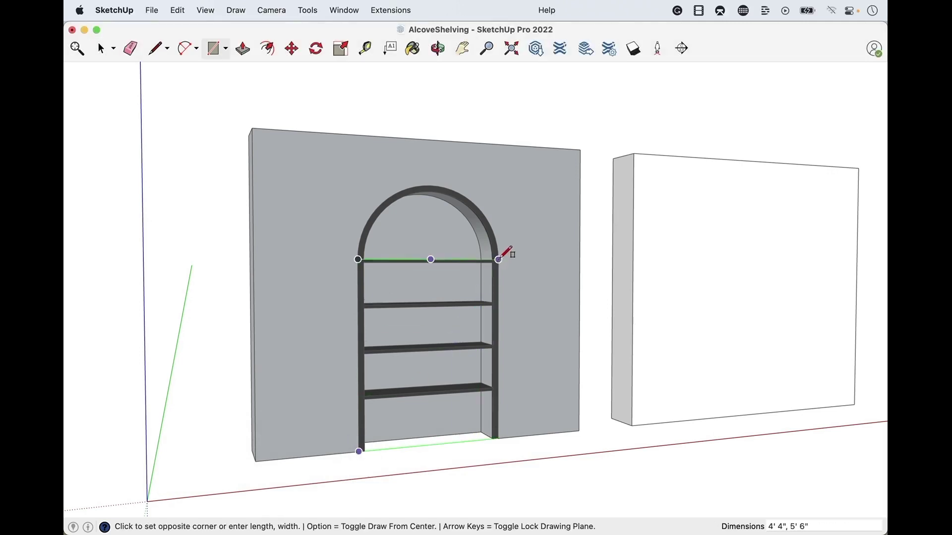
{"action": "key", "text": "space"}
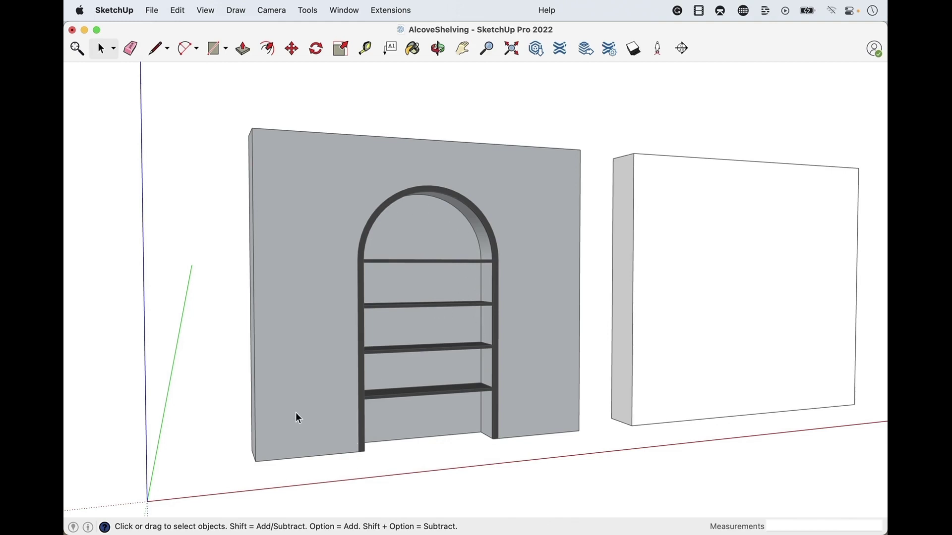
- Open the blank white wall group beside the finished shelving wall for editing
{"action": "scroll", "coordinate": [296, 416], "scroll_direction": "down", "scroll_amount": 2}
{"action": "scroll", "coordinate": [771, 317], "scroll_direction": "up", "scroll_amount": 3}
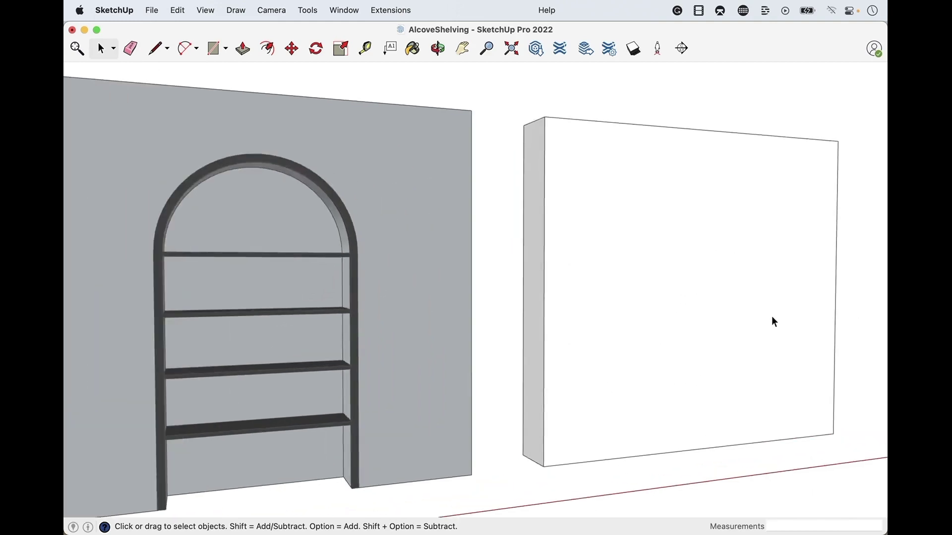
{"action": "middle_click_drag", "start_coordinate": [772, 319], "coordinate": [537, 311]}
{"action": "scroll", "coordinate": [536, 310], "scroll_direction": "down", "scroll_amount": 2}
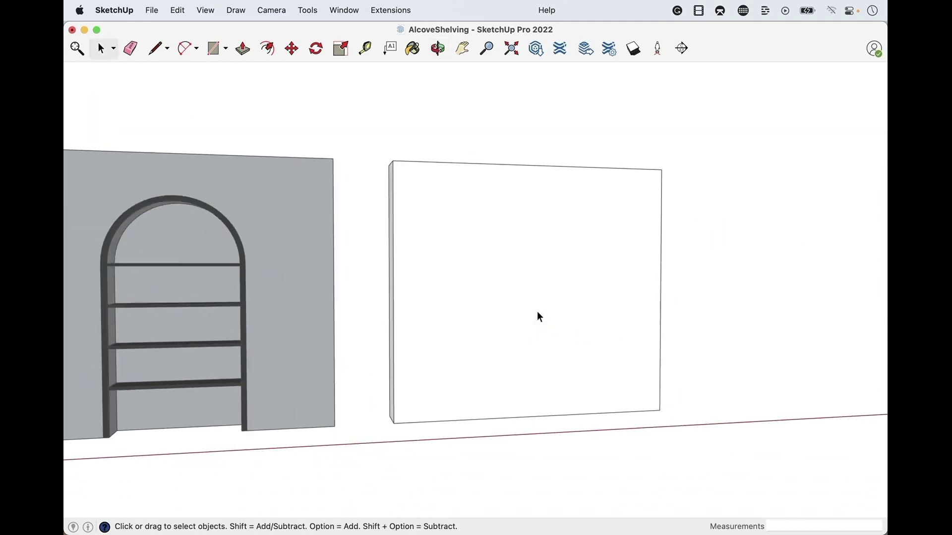
{"action": "left_click", "coordinate": [502, 308]}
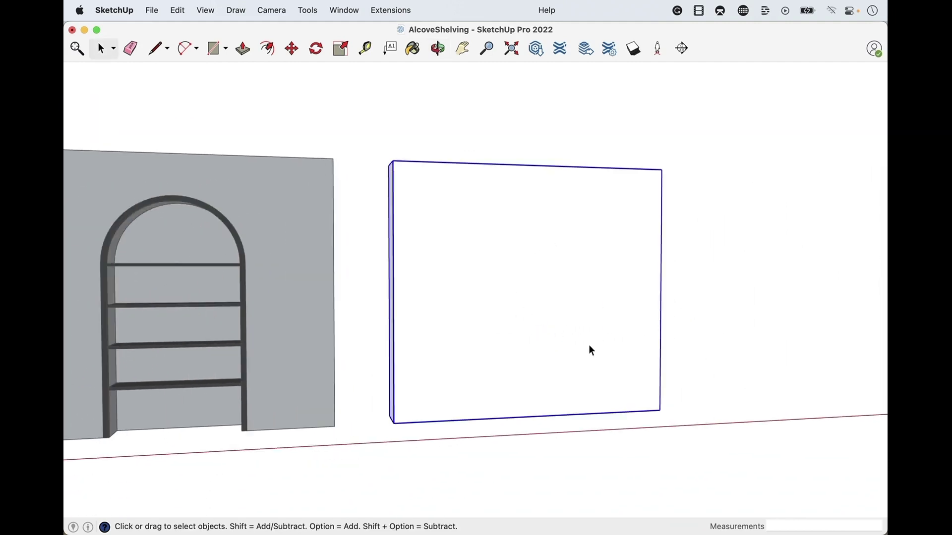
{"action": "double_click", "coordinate": [585, 280]}
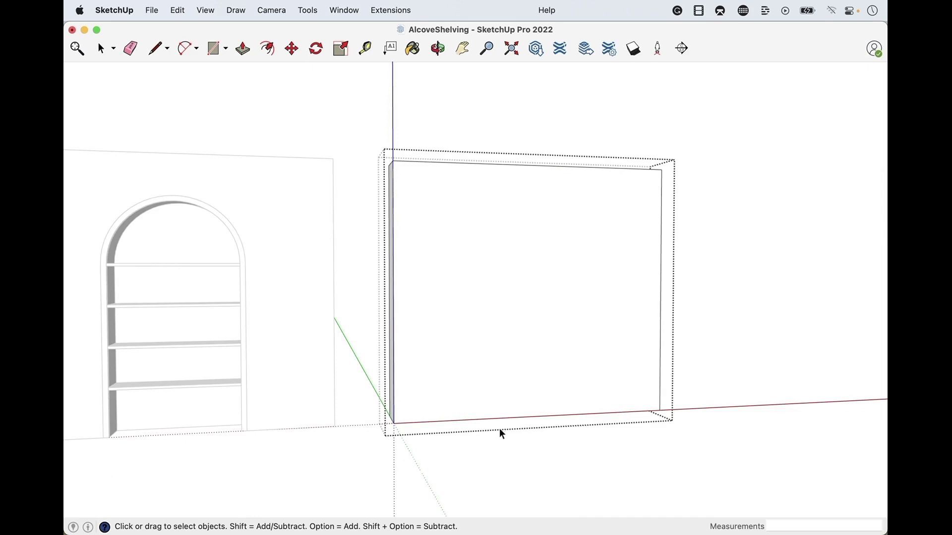
- Draw a 4'4" wide by 5'6" high rectangle on the wall's front face, starting on its bottom edge
{"action": "key", "text": "r"}
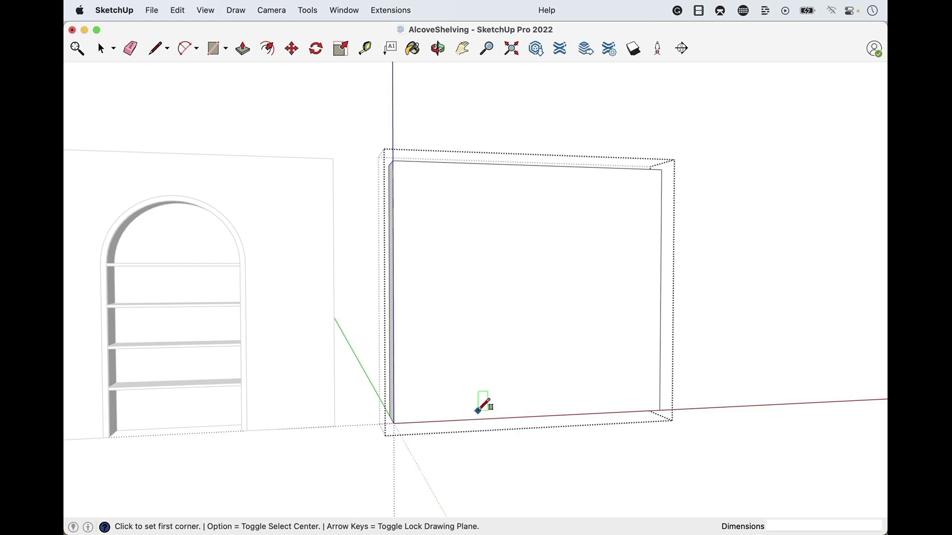
{"action": "left_click", "coordinate": [476, 419]}
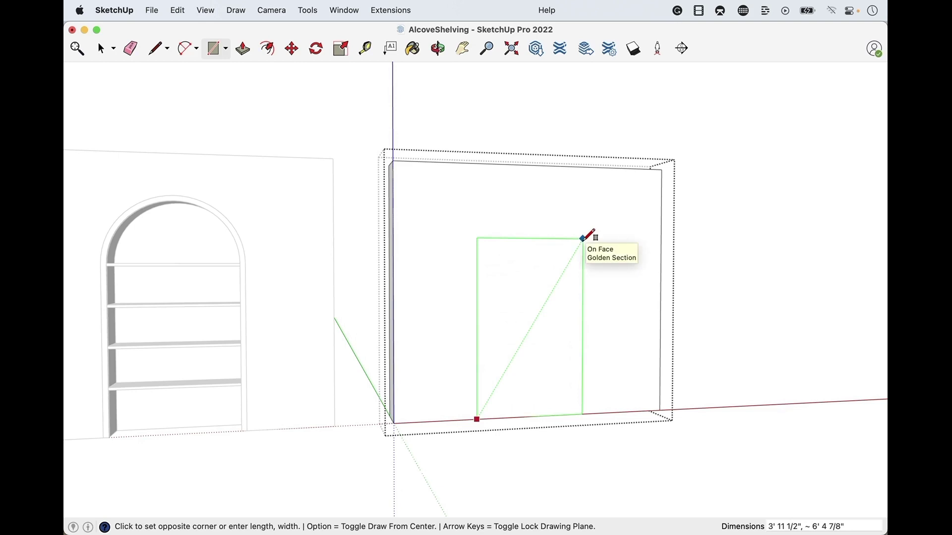
{"action": "type", "text": "4'4,5'6"}
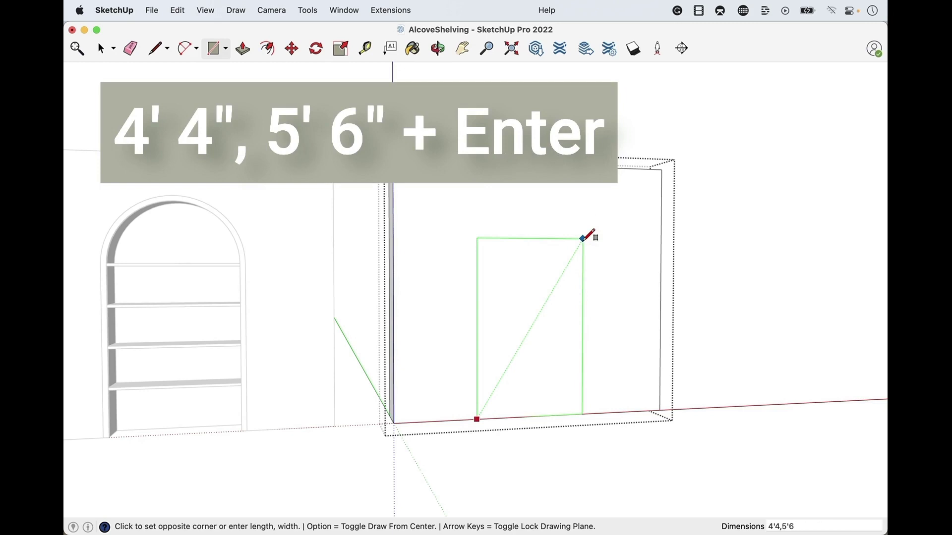
{"action": "key", "text": "Return"}
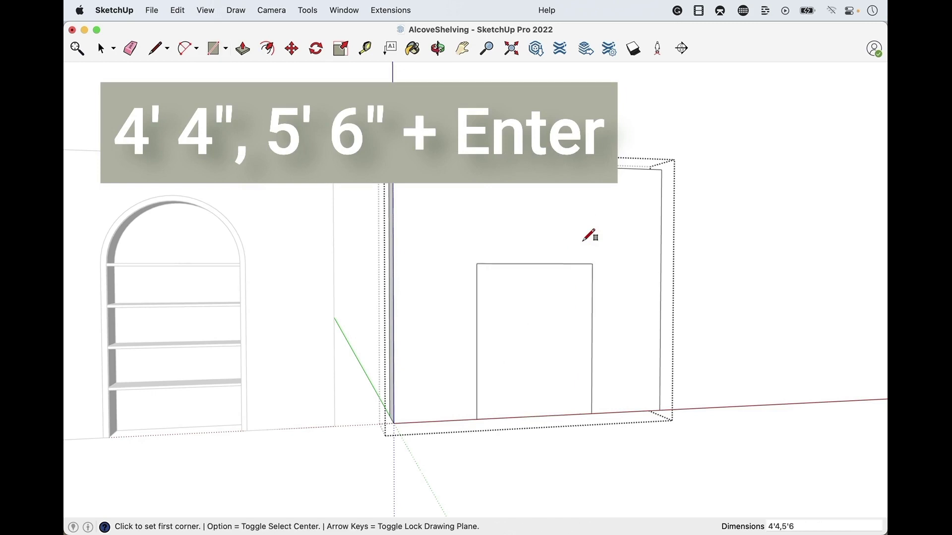
{"action": "key", "text": "space"}
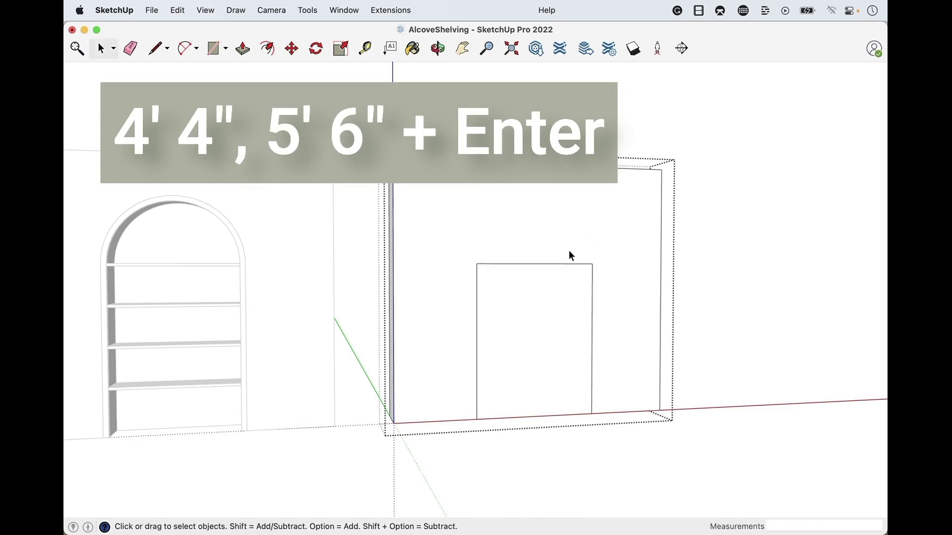
{"action": "key", "text": "t"}
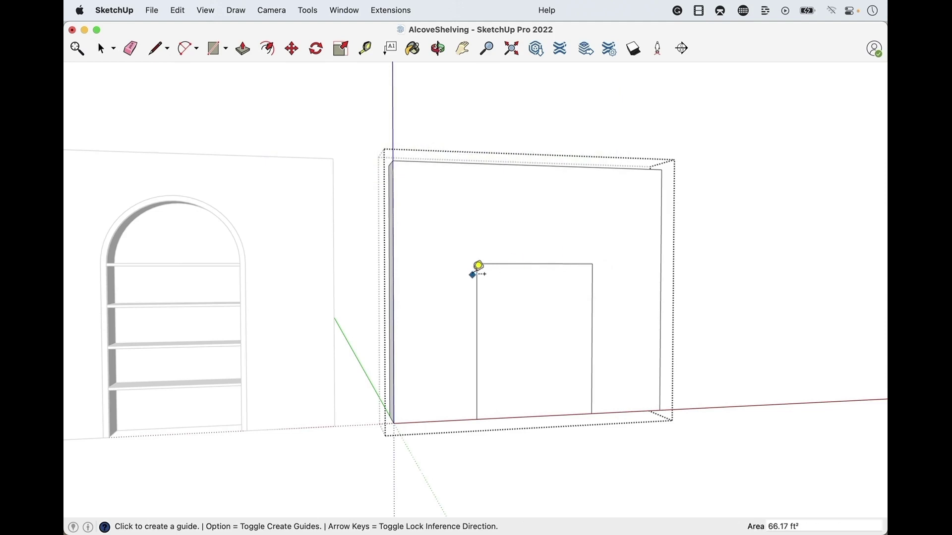
{"action": "key", "text": "space"}
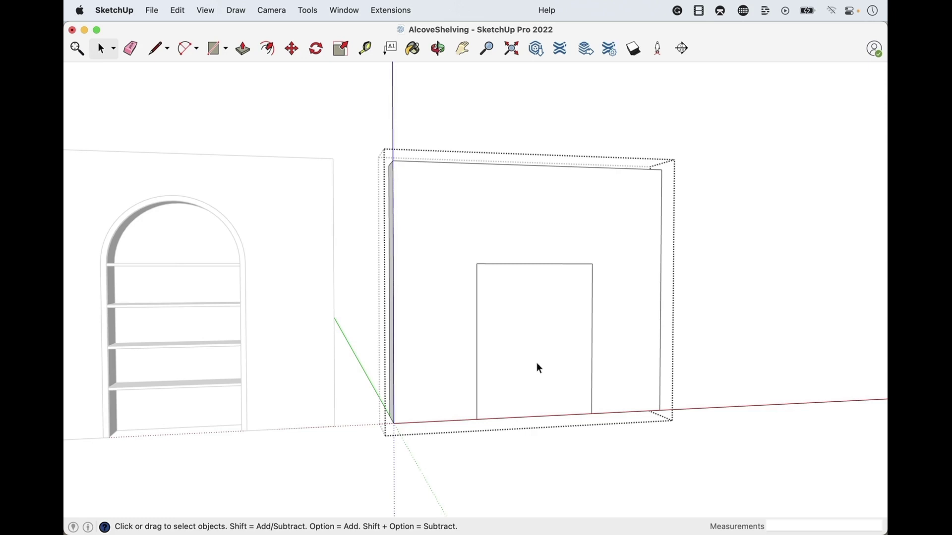
- Move the rectangular face along the wall so its top-edge midpoint aligns with the midpoint of the wall's top edge
{"action": "left_click", "coordinate": [553, 333]}
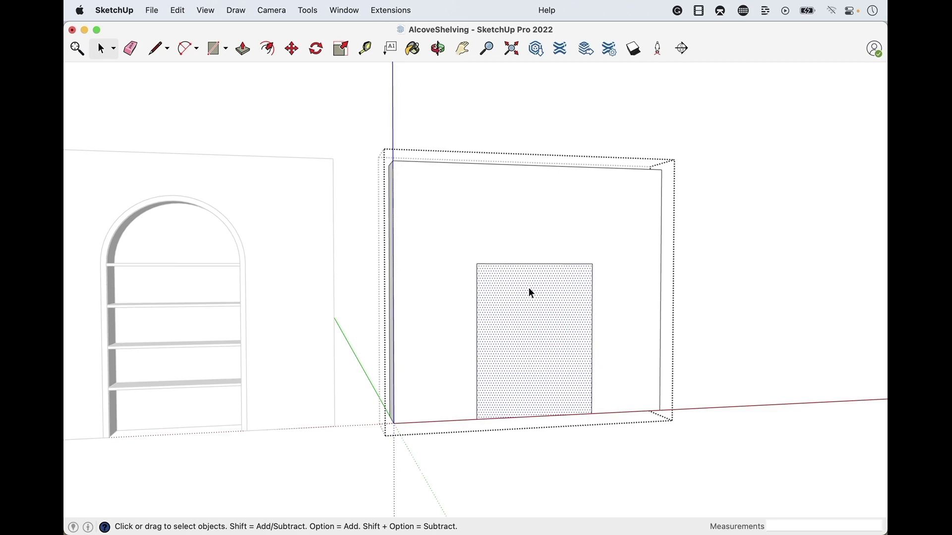
{"action": "key", "text": "m"}
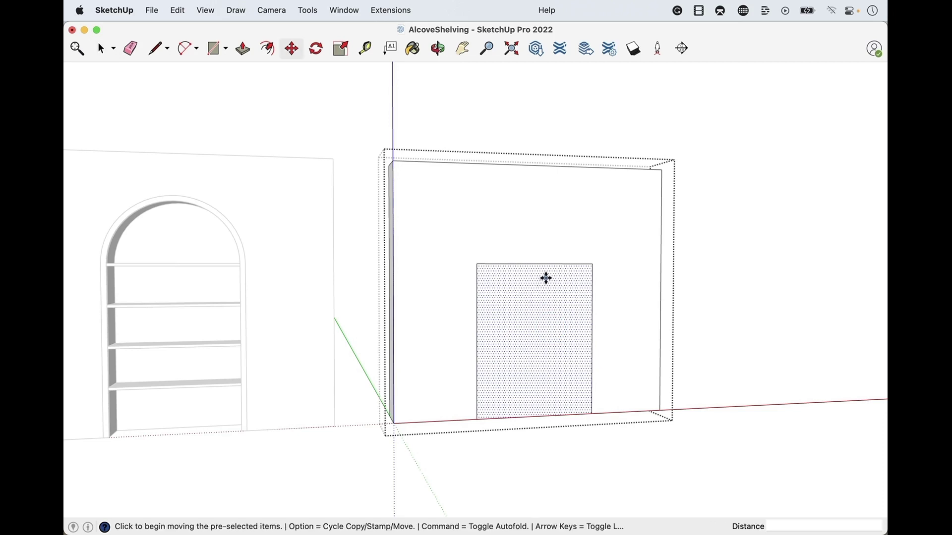
{"action": "scroll", "coordinate": [540, 264], "scroll_direction": "up", "scroll_amount": 1}
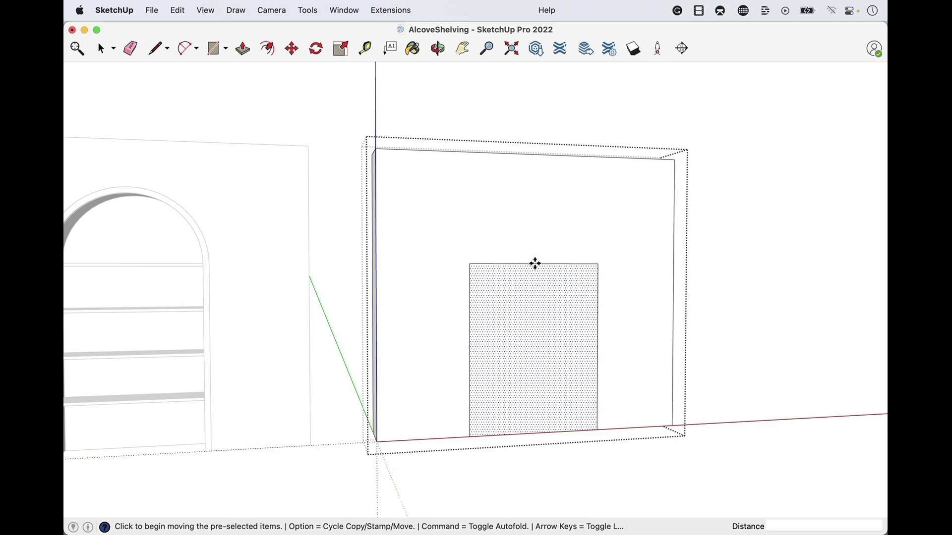
{"action": "left_click", "coordinate": [535, 263]}
{"action": "key", "text": "space"}
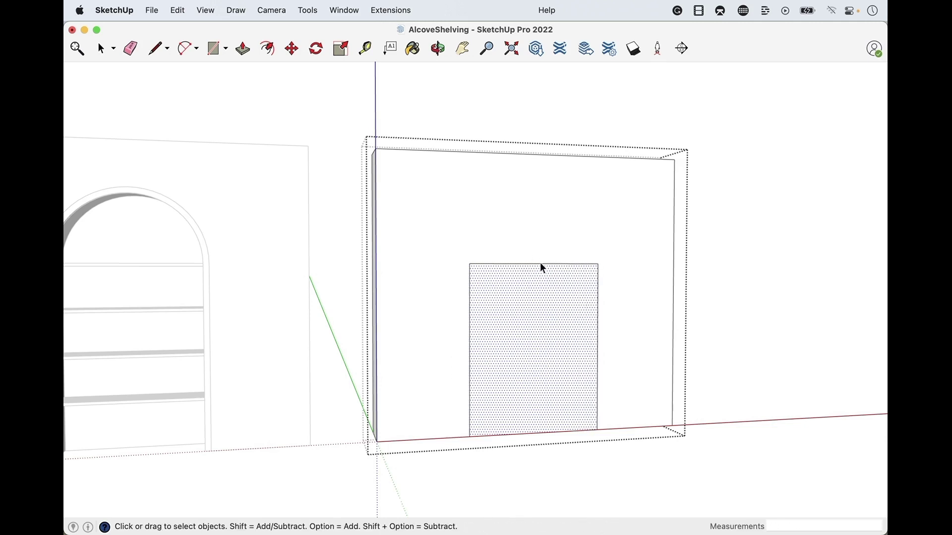
{"action": "key", "text": "m"}
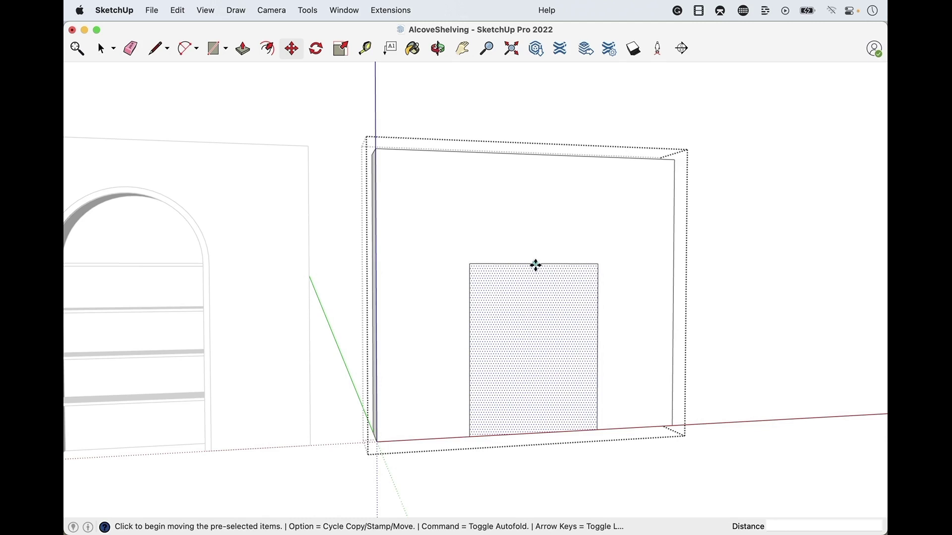
{"action": "left_click", "coordinate": [535, 264]}
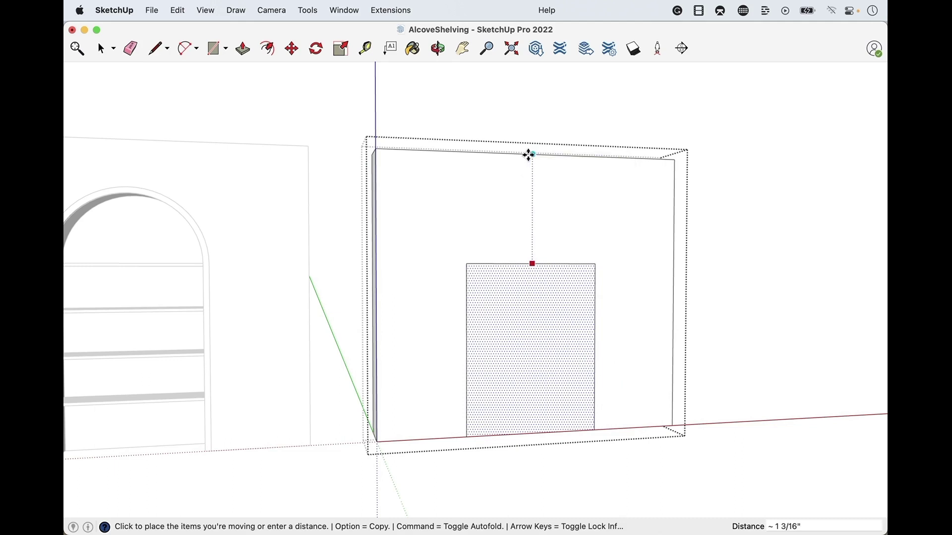
{"action": "scroll", "coordinate": [526, 155], "scroll_direction": "up", "scroll_amount": 3}
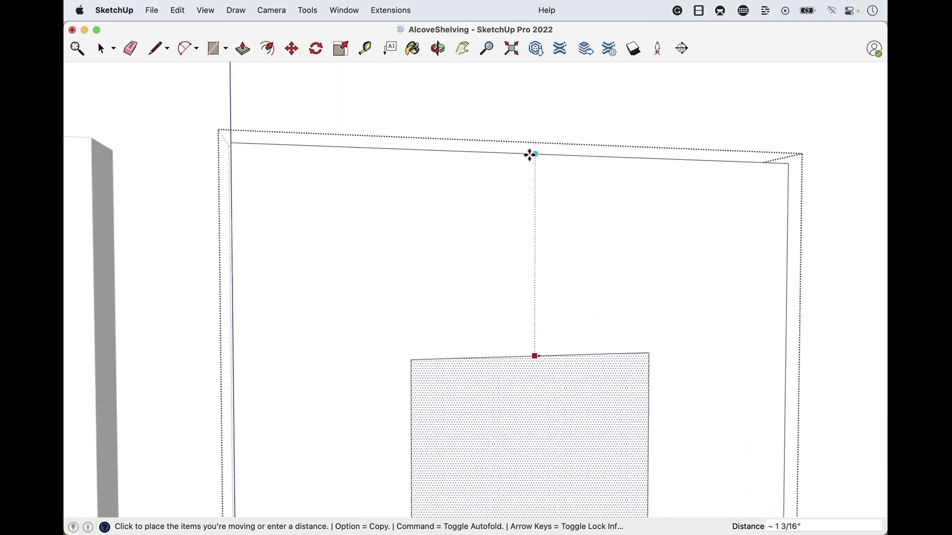
{"action": "left_click", "coordinate": [532, 155]}
{"action": "scroll", "coordinate": [532, 155], "scroll_direction": "down", "scroll_amount": 5}
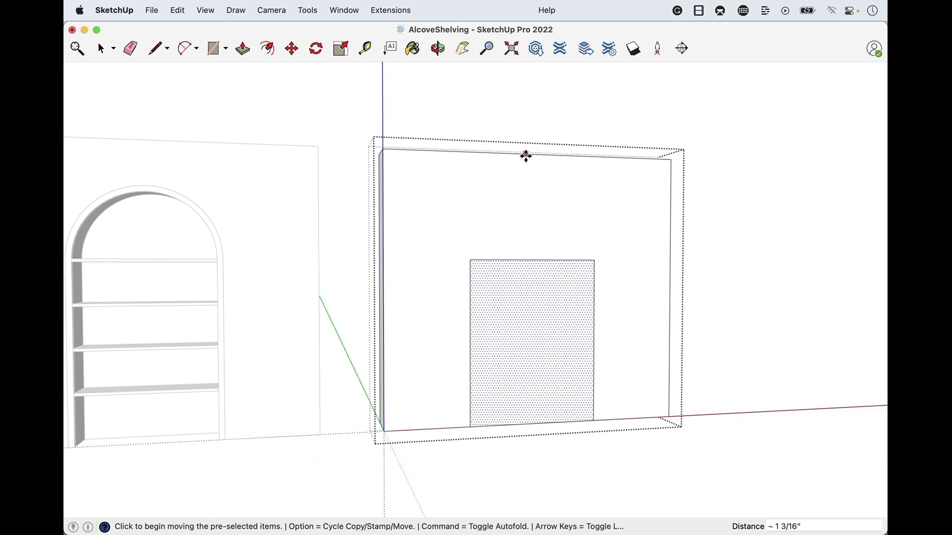
- Move the rectangular face about 1' 10" off centre along the wall, and realign it with the wall's top-edge midpoint
{"action": "left_click", "coordinate": [531, 259]}
{"action": "left_click", "coordinate": [585, 261]}
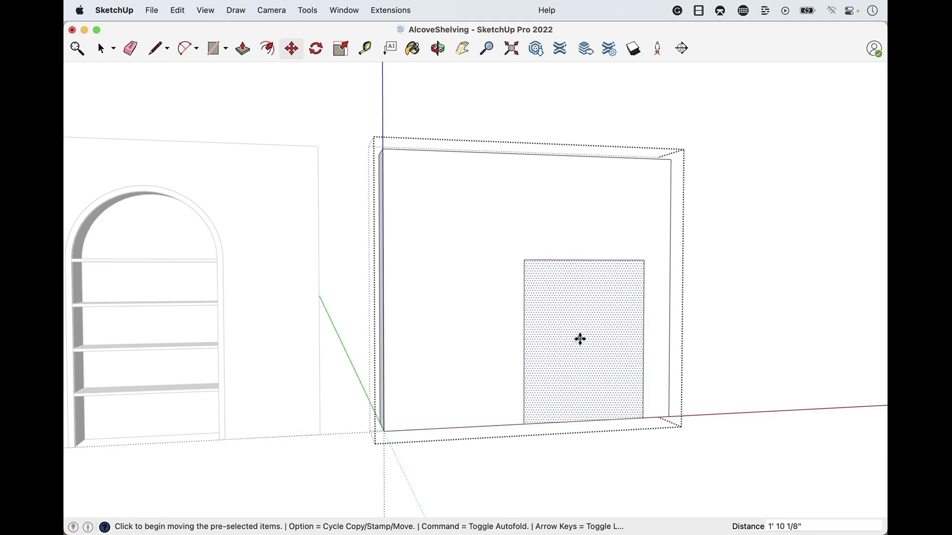
{"action": "left_click", "coordinate": [584, 261]}
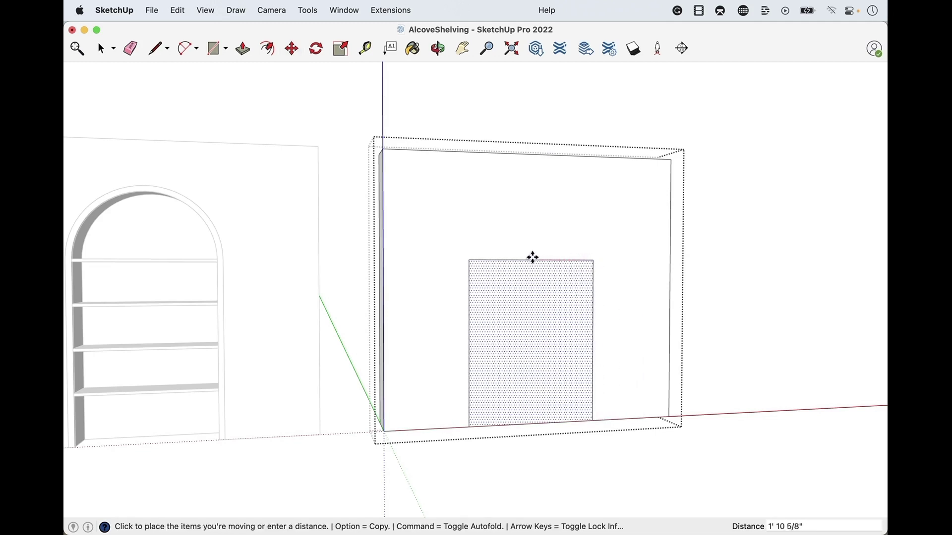
{"action": "left_click", "coordinate": [534, 155]}
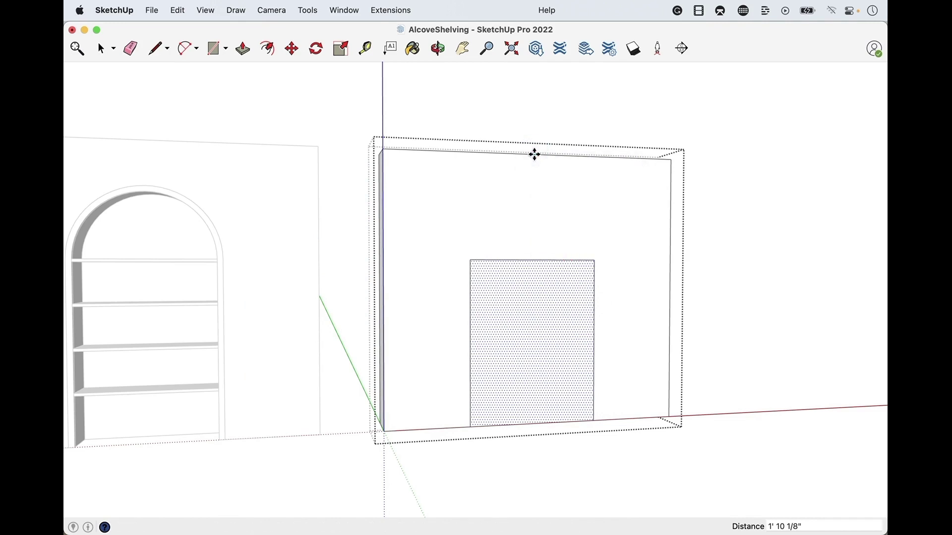
{"action": "key", "text": "space"}
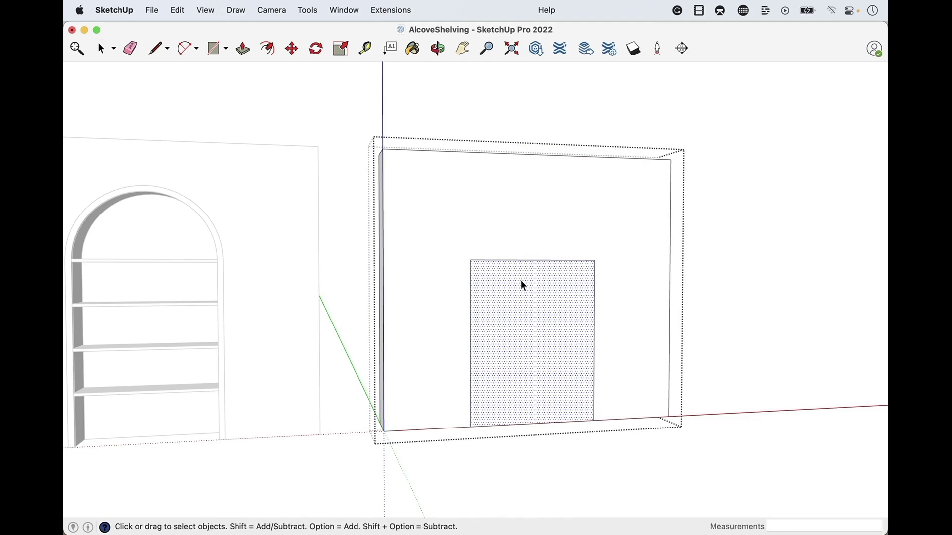
{"action": "key", "text": "p"}
{"action": "left_click", "coordinate": [552, 369]}
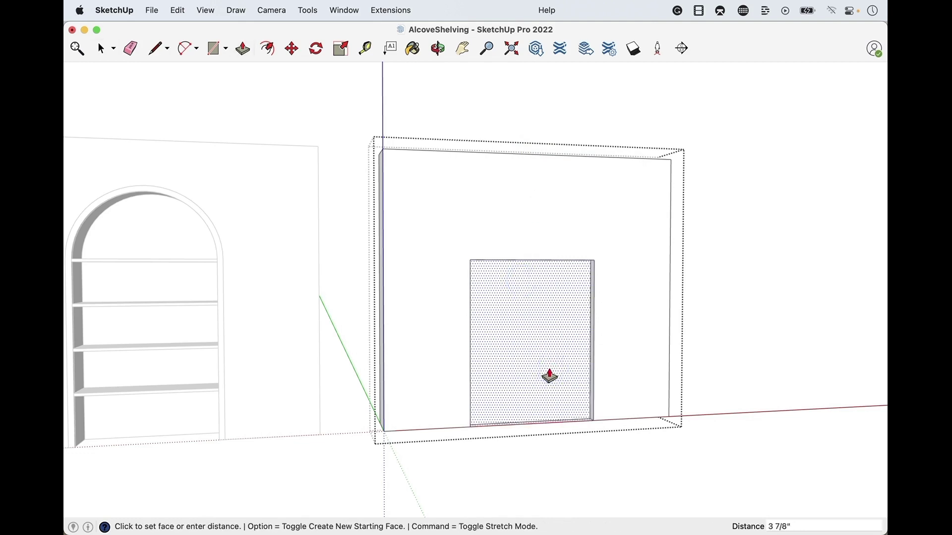
{"action": "key", "text": "space"}
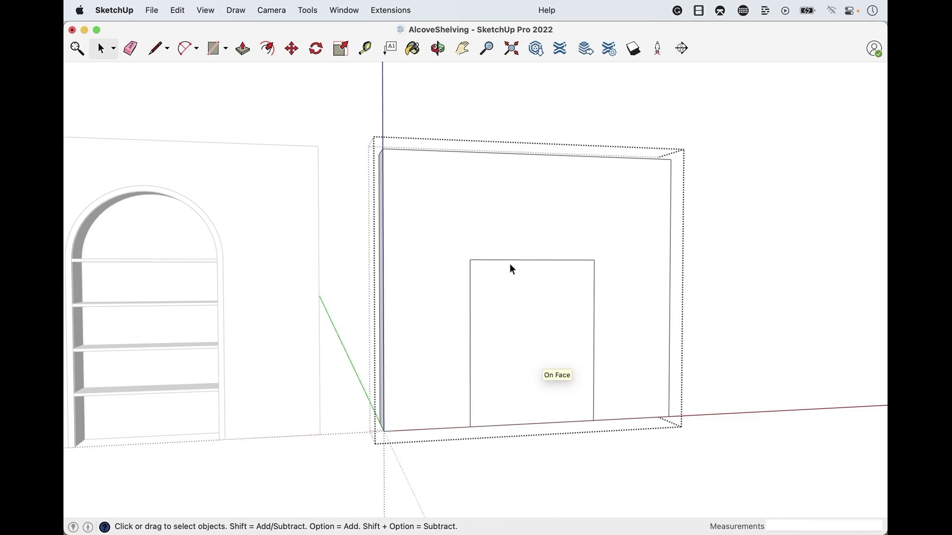
{"action": "key", "text": "a"}
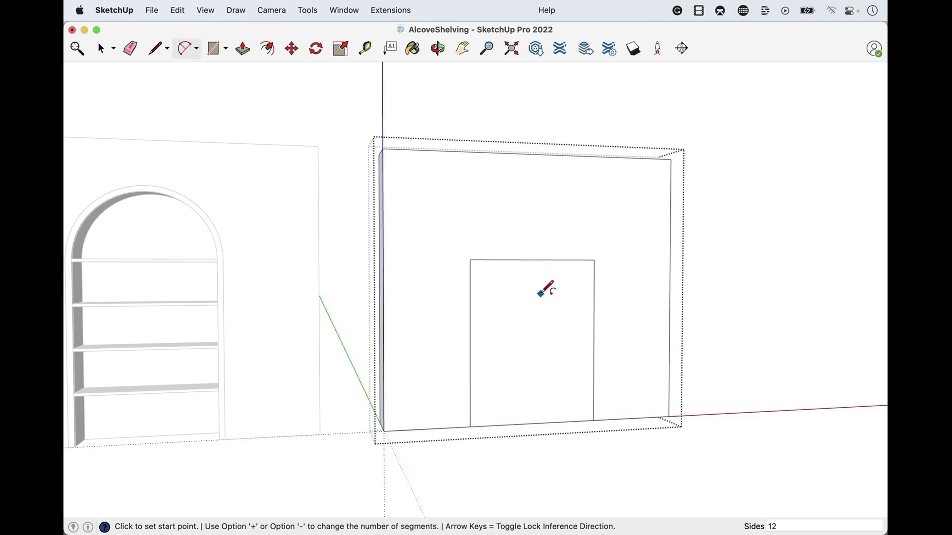
- Create a horizontal guide line 7'8" above the bottom edge of the wall with the Tape Measure tool
{"action": "key", "text": "t"}
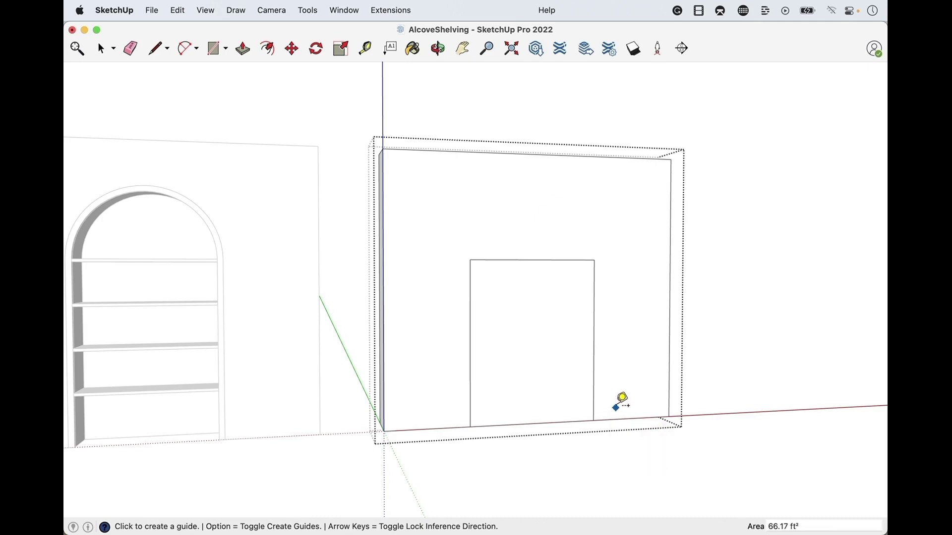
{"action": "left_click", "coordinate": [575, 416]}
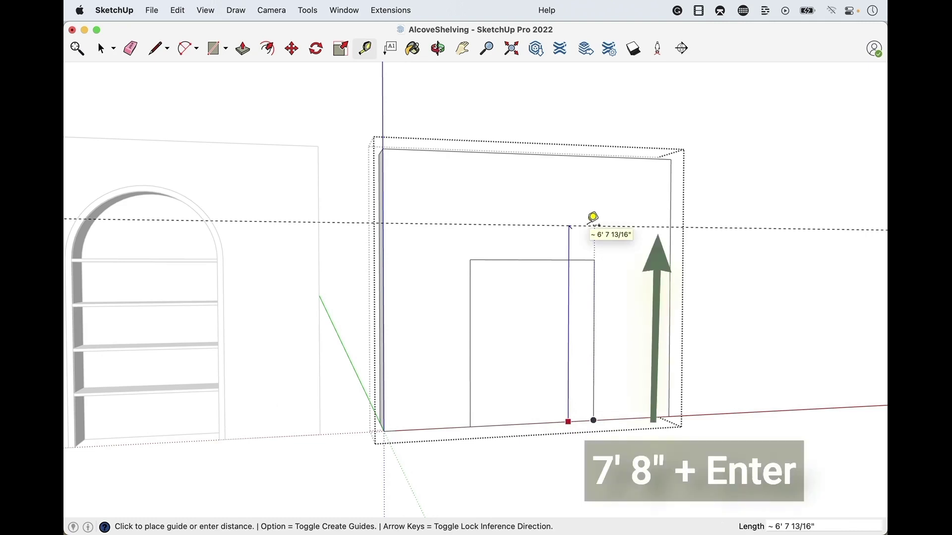
{"action": "type", "text": "7'8"}
{"action": "key", "text": "Return"}
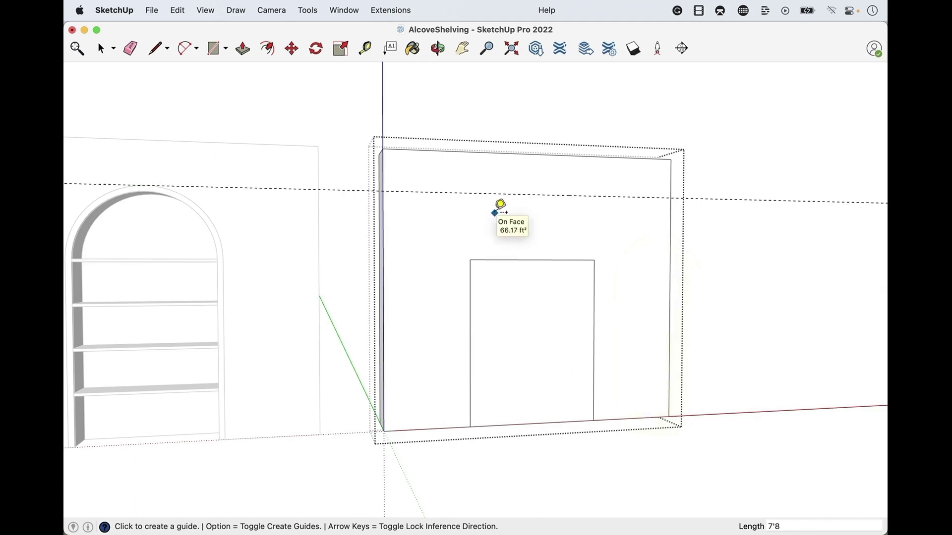
- Draw an arc between the rectangle's top corners with a 2' 2" bulge reaching up to the guide line
{"action": "key", "text": "a"}
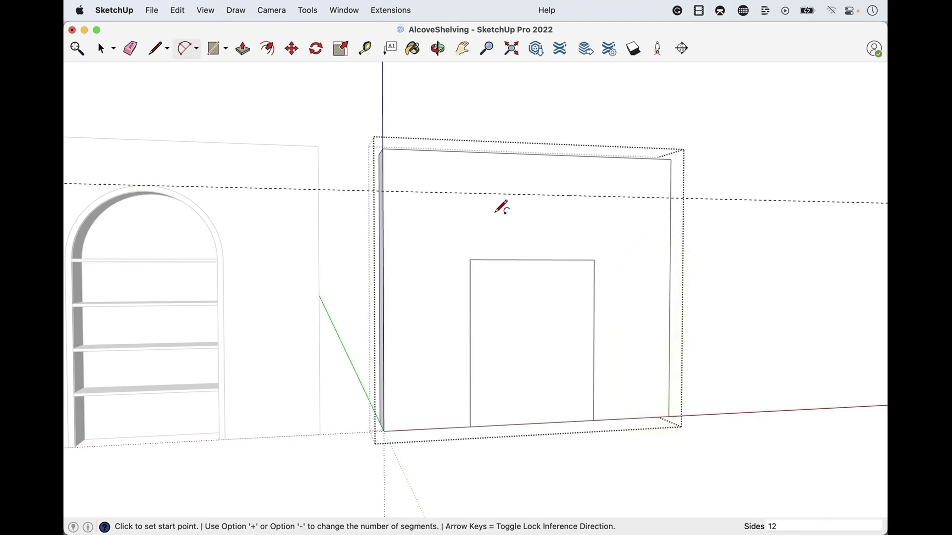
{"action": "left_click", "coordinate": [470, 259]}
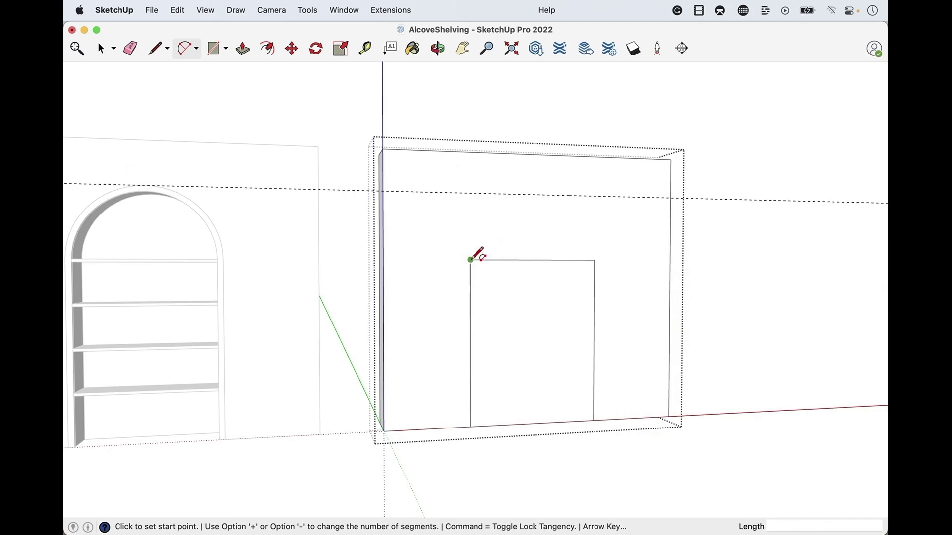
{"action": "left_click", "coordinate": [594, 259]}
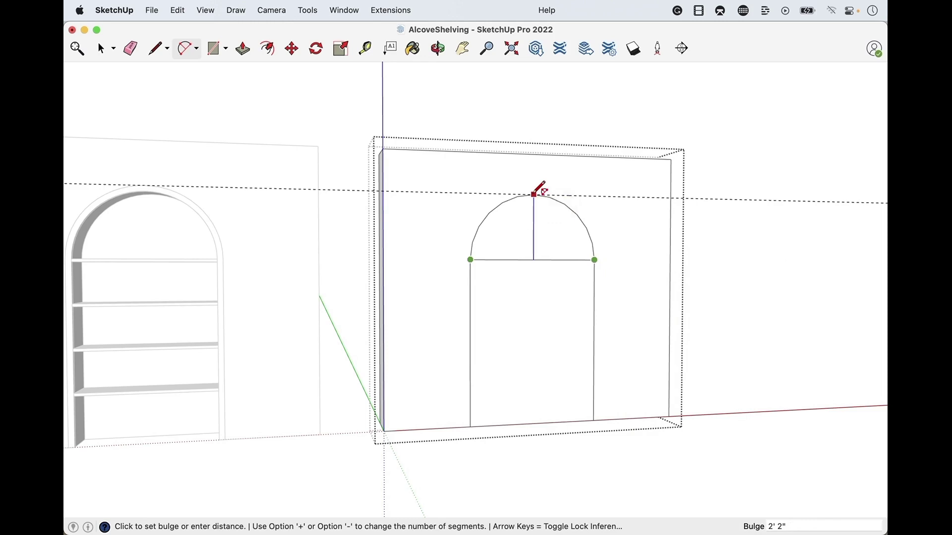
{"action": "left_click", "coordinate": [534, 194]}
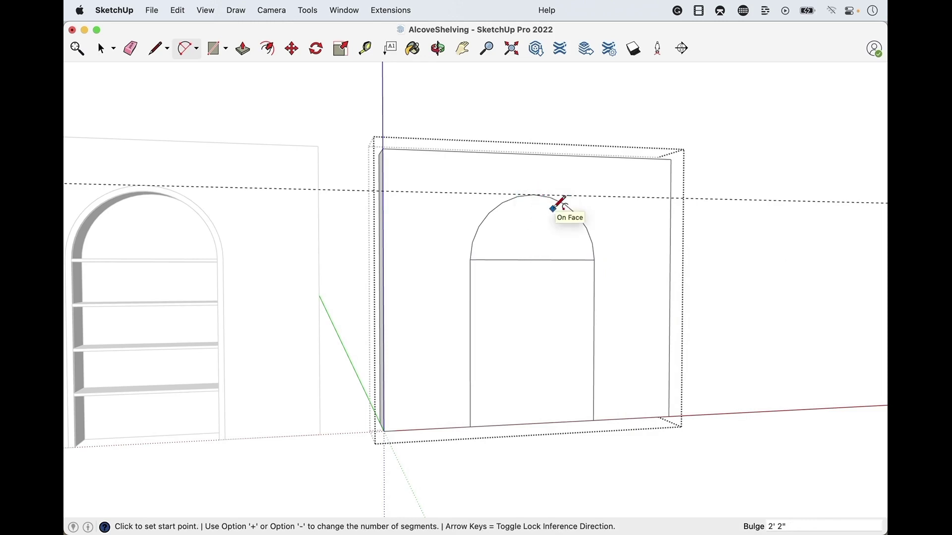
- Undo the last arc and redraw it between the rectangle's top corners with a 2' 2" bulge up to the guide line
{"action": "key", "text": "super+z"}
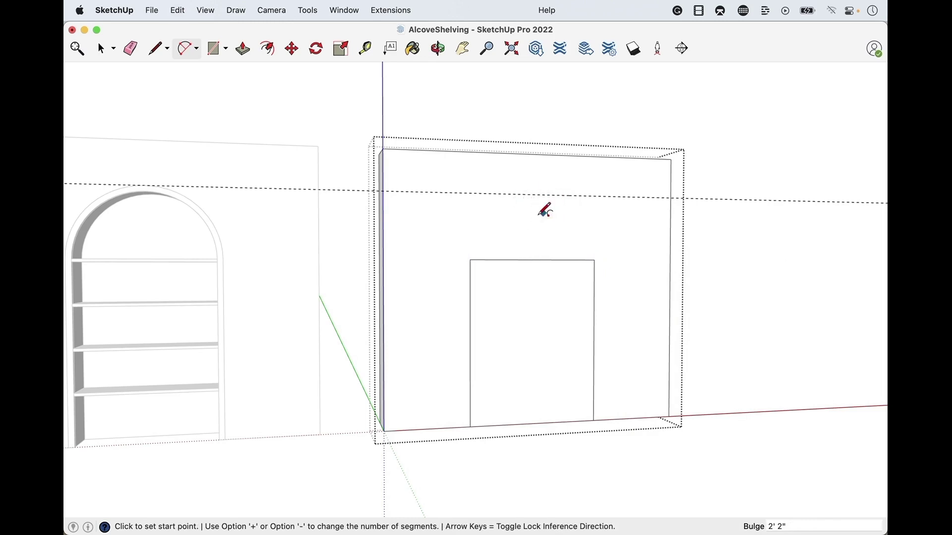
{"action": "left_click", "coordinate": [470, 258]}
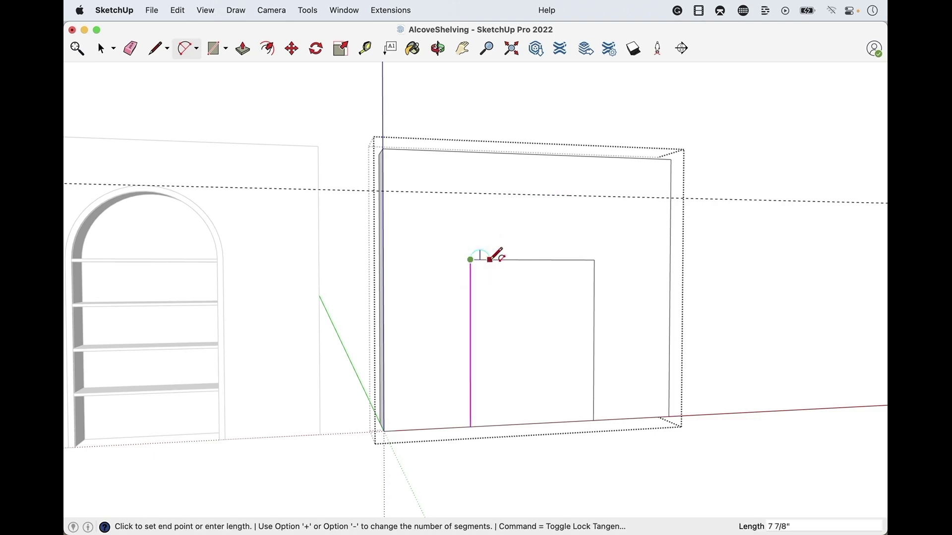
{"action": "left_click", "coordinate": [595, 259]}
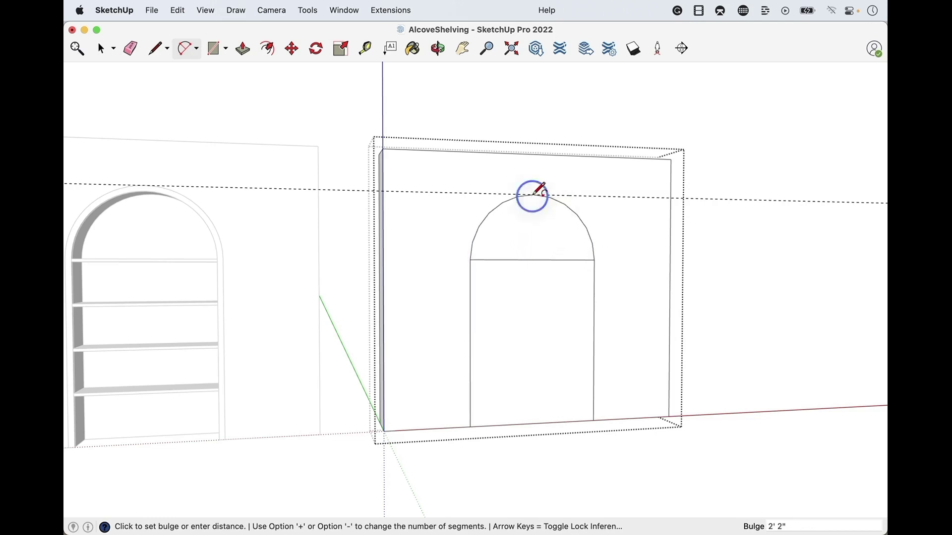
{"action": "left_click", "coordinate": [533, 194]}
{"action": "key", "text": "space"}
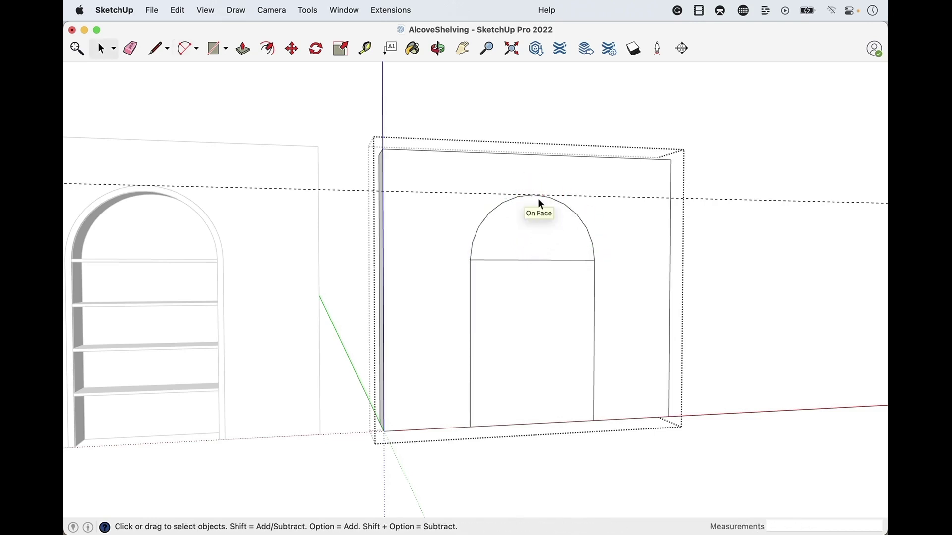
- Erase the horizontal line separating the arc from the rectangle so they form one arched face
{"action": "key", "text": "e"}
{"action": "left_click", "coordinate": [579, 261]}
{"action": "key", "text": "space"}
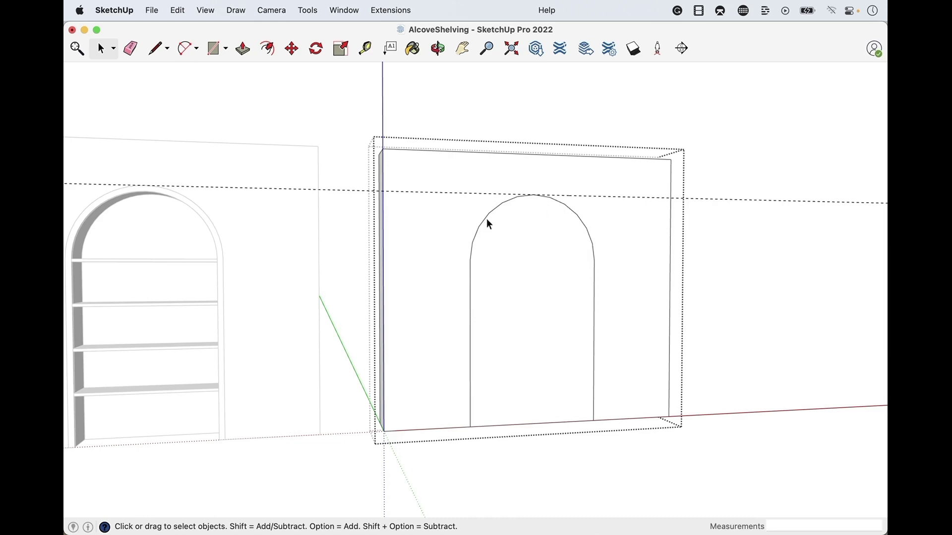
- Set the arch's arc to 30 segments in its entity info
{"action": "scroll", "coordinate": [584, 203], "scroll_direction": "up", "scroll_amount": 5}
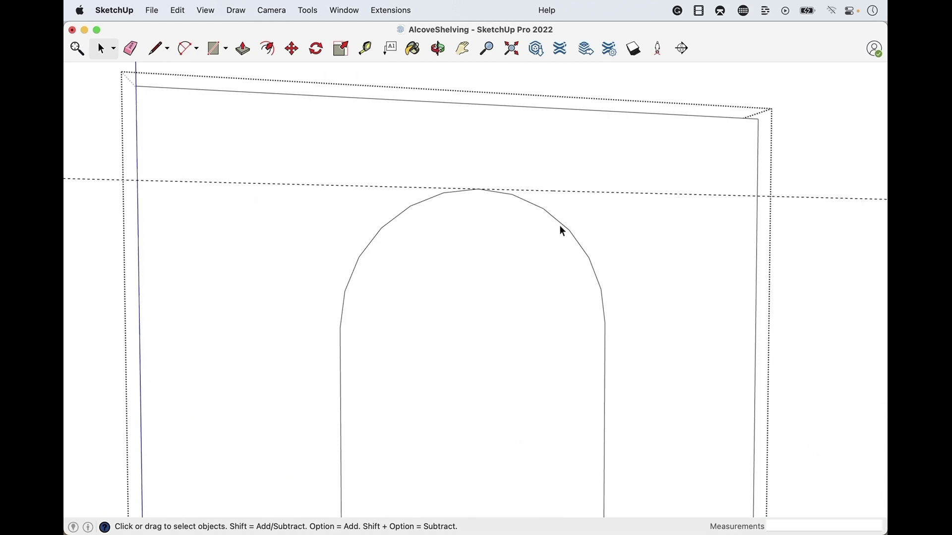
{"action": "left_click", "coordinate": [565, 228]}
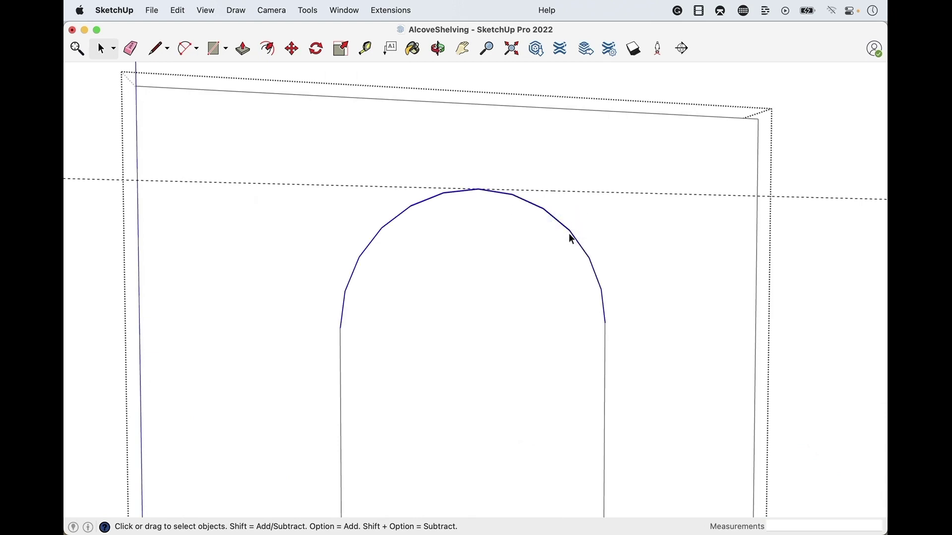
{"action": "scroll", "coordinate": [531, 204], "scroll_direction": "down", "scroll_amount": 2}
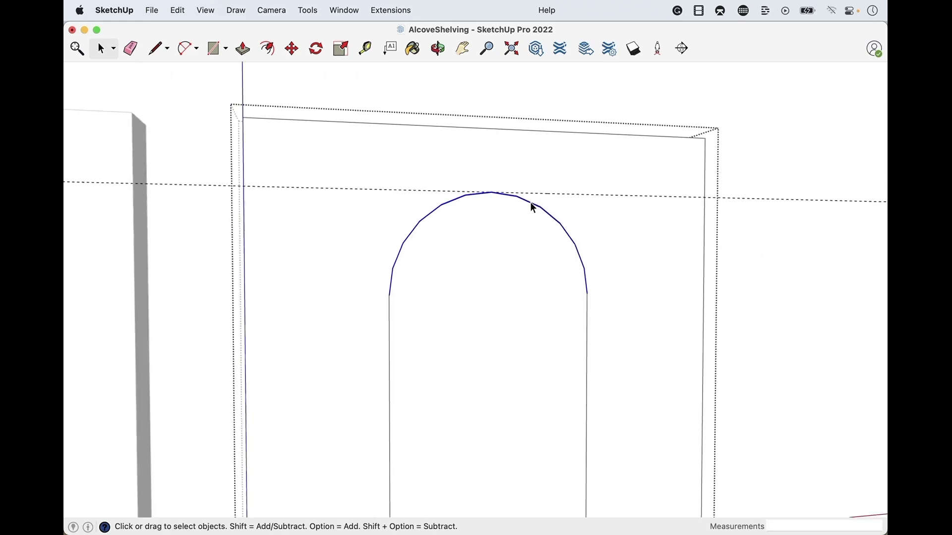
{"action": "right_click", "coordinate": [531, 207]}
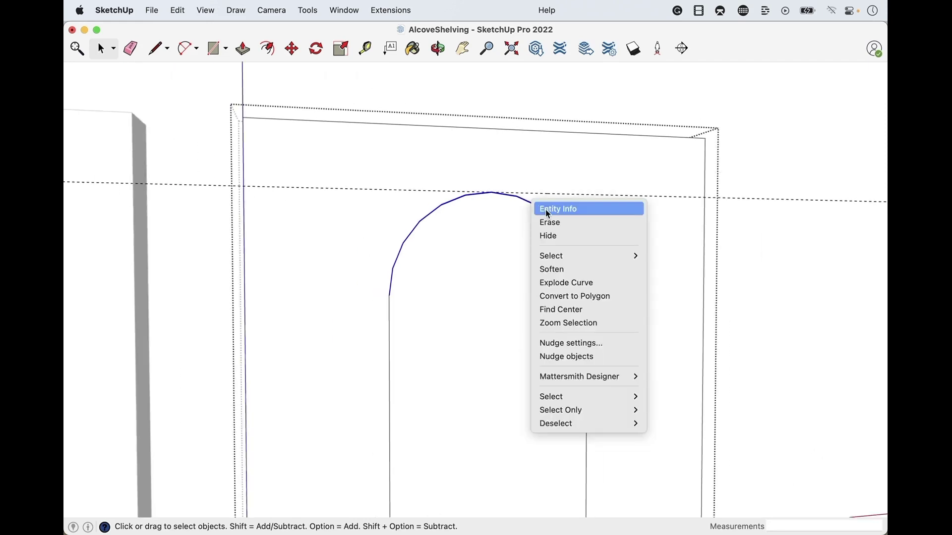
{"action": "left_click", "coordinate": [548, 208]}
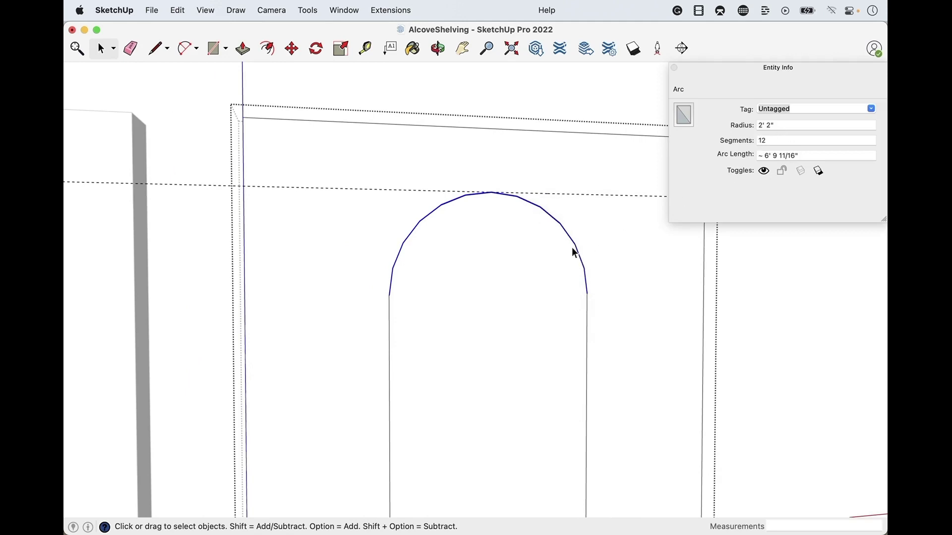
{"action": "left_click", "coordinate": [773, 142]}
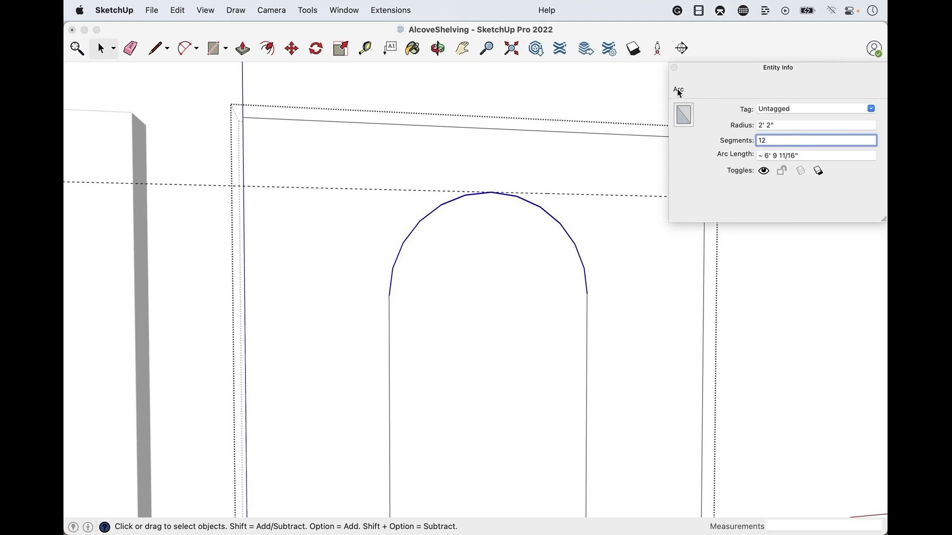
{"action": "key", "text": "BackSpace"}
{"action": "key", "text": "BackSpace"}
{"action": "type", "text": "30"}
{"action": "key", "text": "Return"}
- Reselect the arc to check its segment count, and close its entity info
{"action": "left_click", "coordinate": [616, 261]}
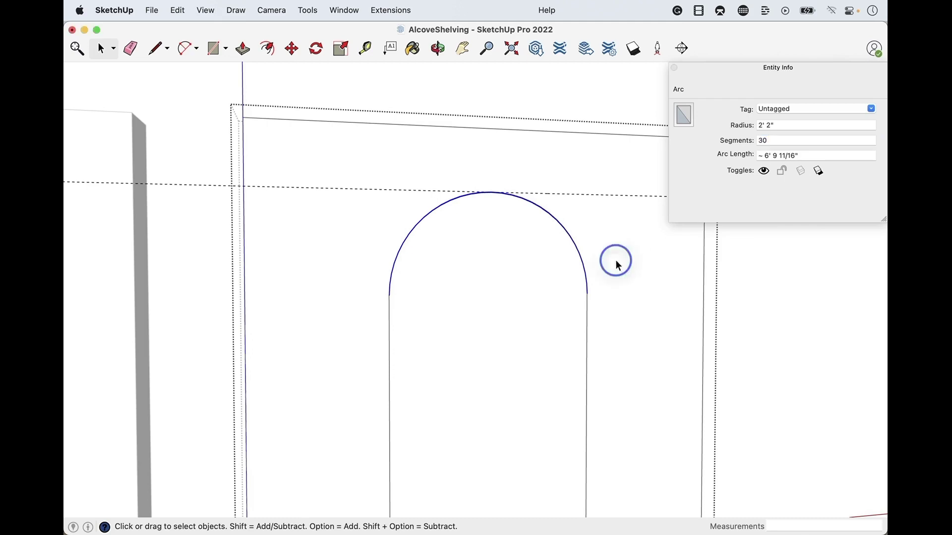
{"action": "left_click", "coordinate": [582, 239]}
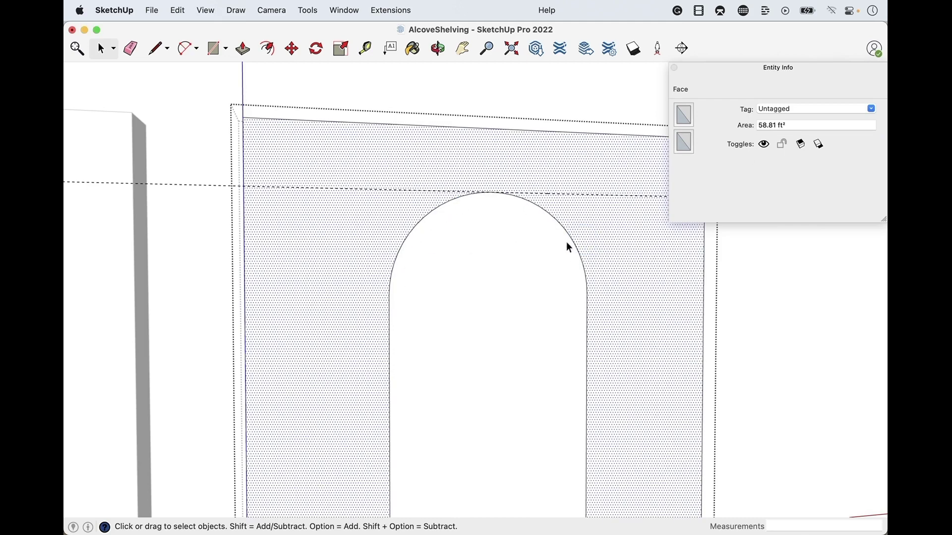
{"action": "left_click", "coordinate": [568, 241]}
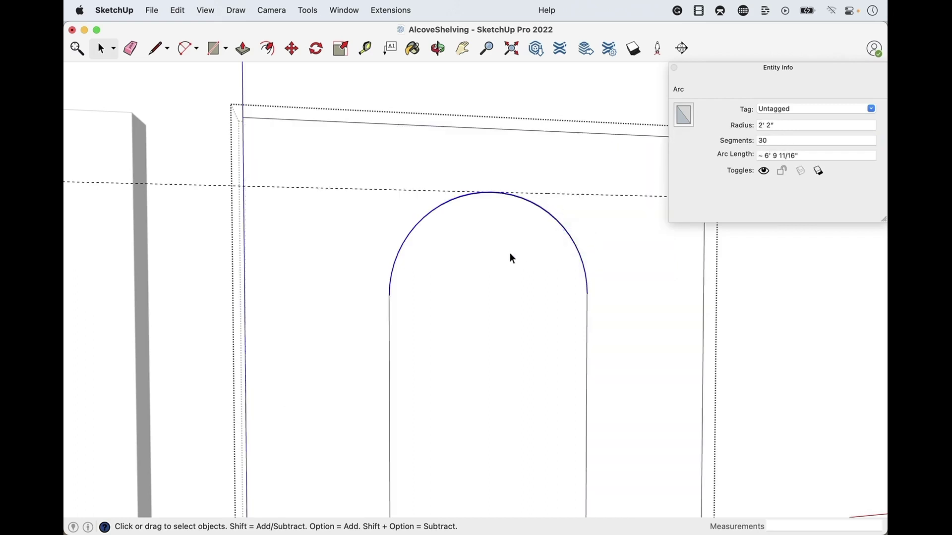
{"action": "left_click", "coordinate": [674, 67]}
{"action": "scroll", "coordinate": [623, 276], "scroll_direction": "down", "scroll_amount": 5}
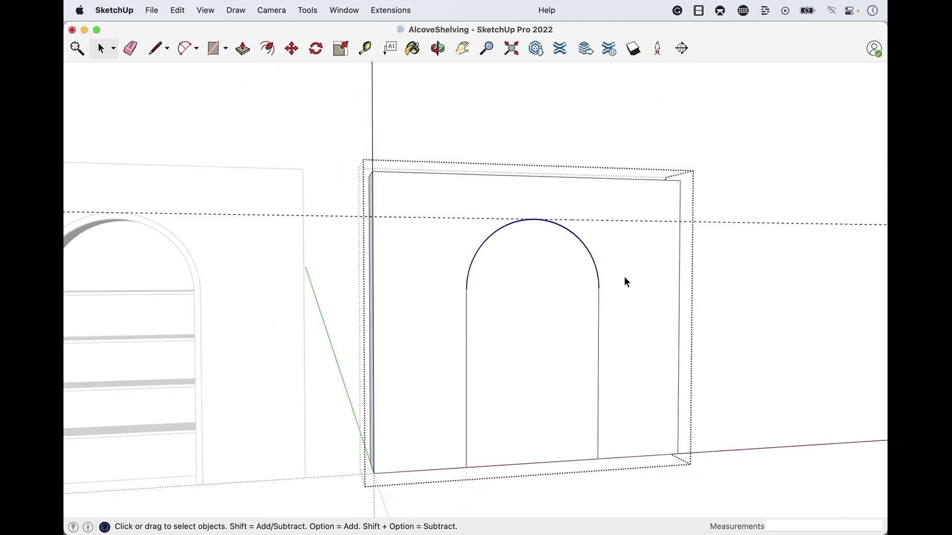
{"action": "scroll", "coordinate": [549, 436], "scroll_direction": "up", "scroll_amount": 2}
{"action": "middle_click_drag", "start_coordinate": [548, 439], "coordinate": [556, 382]}
{"action": "key", "text": "p"}
{"action": "left_click", "coordinate": [545, 326]}
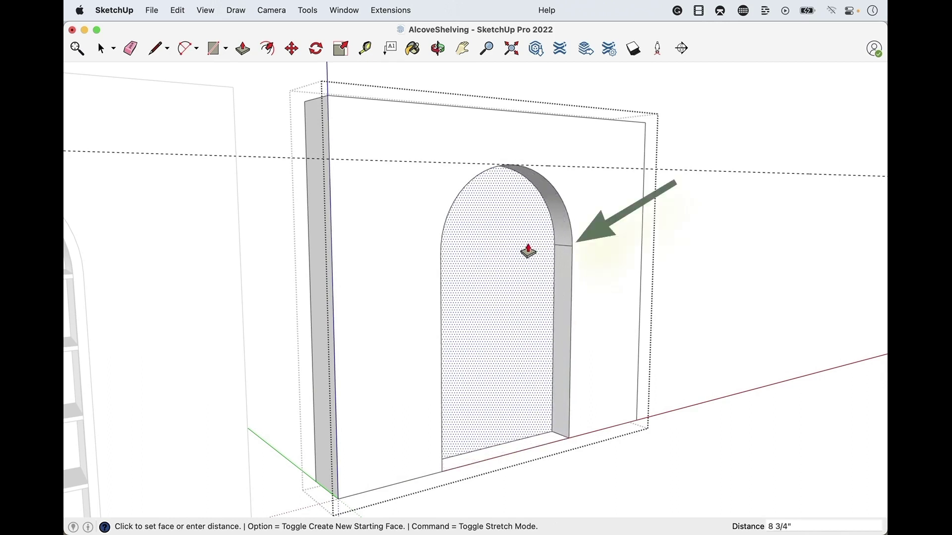
{"action": "key", "text": "space"}
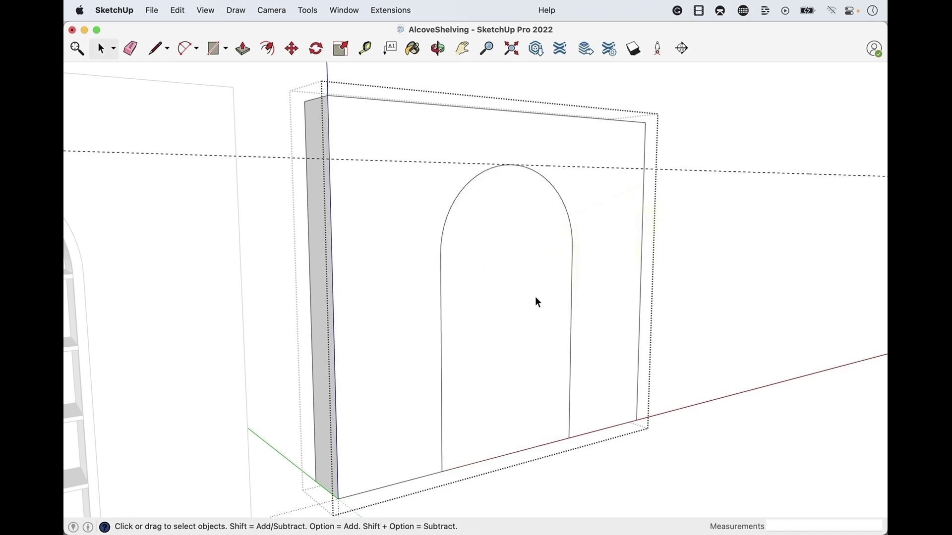
- Select the arch's arc and both vertical side edges, and show the entity info for the selection
{"action": "left_click", "coordinate": [572, 251]}
{"action": "left_click", "coordinate": [440, 303], "text": "shift"}
{"action": "left_click", "coordinate": [441, 249], "text": "shift"}
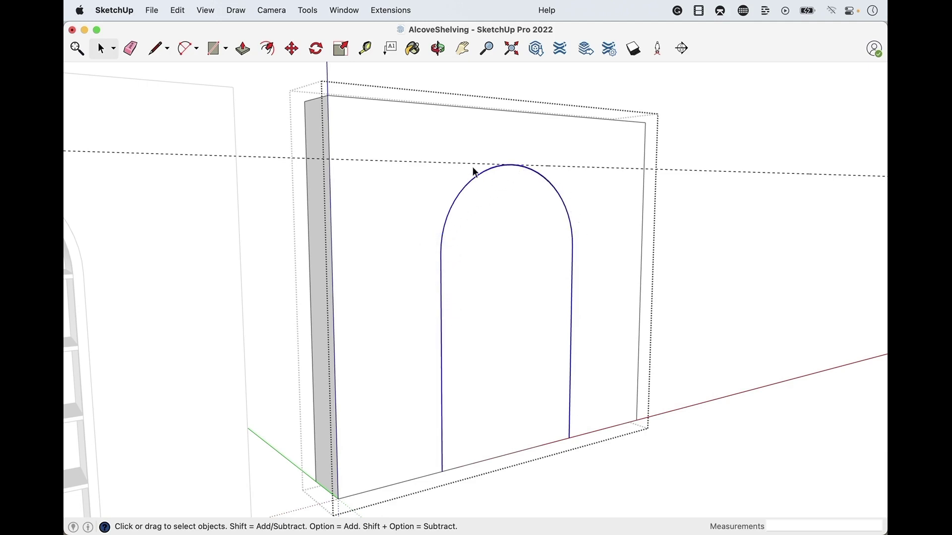
{"action": "right_click", "coordinate": [441, 244]}
{"action": "left_click", "coordinate": [462, 202]}
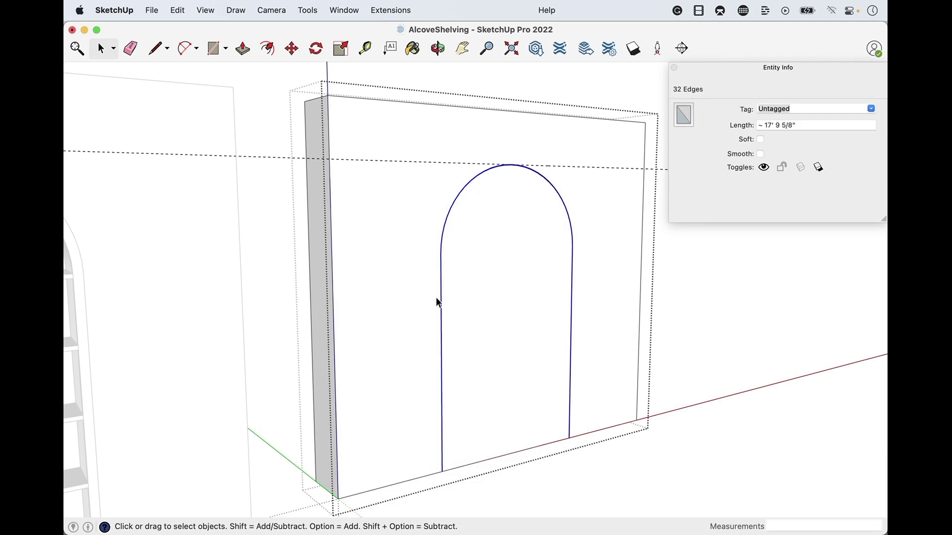
- Reselect the arch's arc with both vertical side edges and weld them into a single curve
{"action": "left_click", "coordinate": [557, 192]}
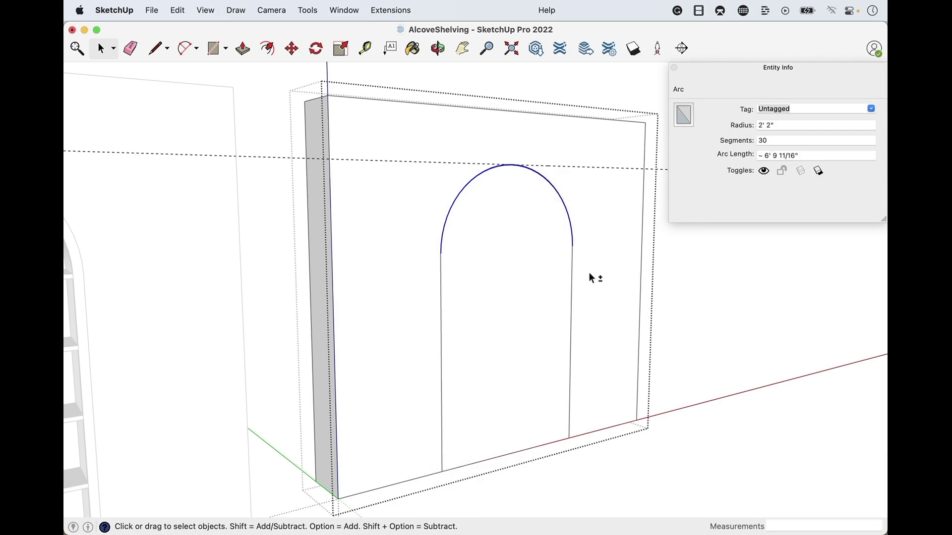
{"action": "left_click", "coordinate": [572, 280], "text": "shift"}
{"action": "left_click", "coordinate": [440, 301], "text": "shift"}
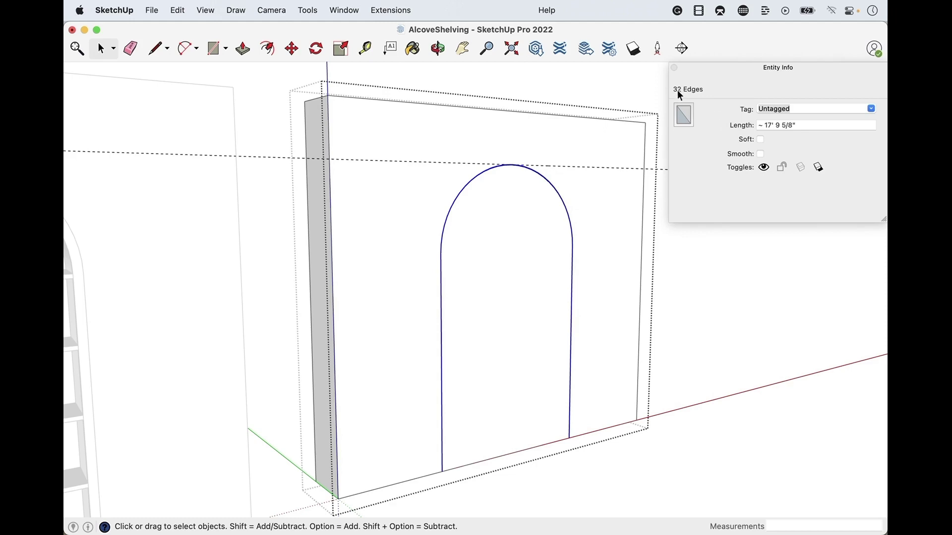
{"action": "right_click", "coordinate": [572, 243]}
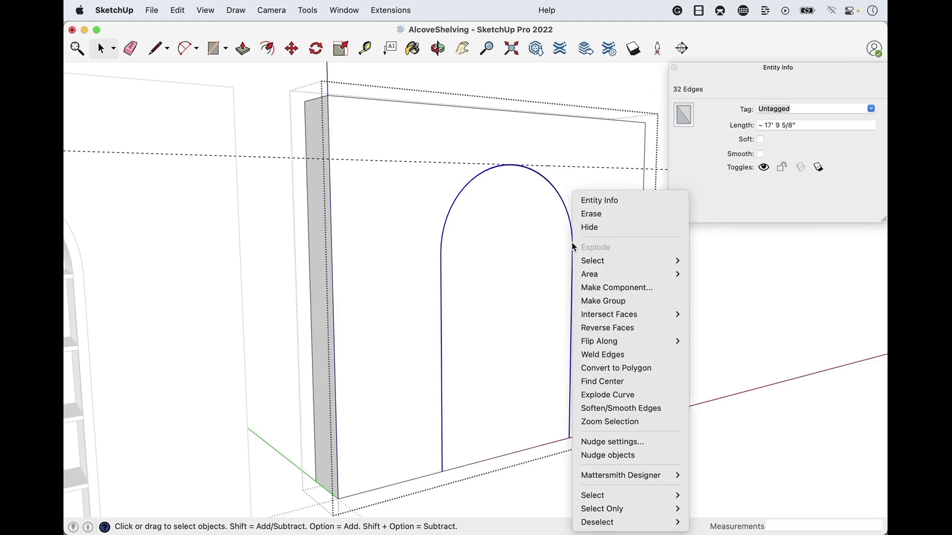
{"action": "right_click", "coordinate": [565, 208]}
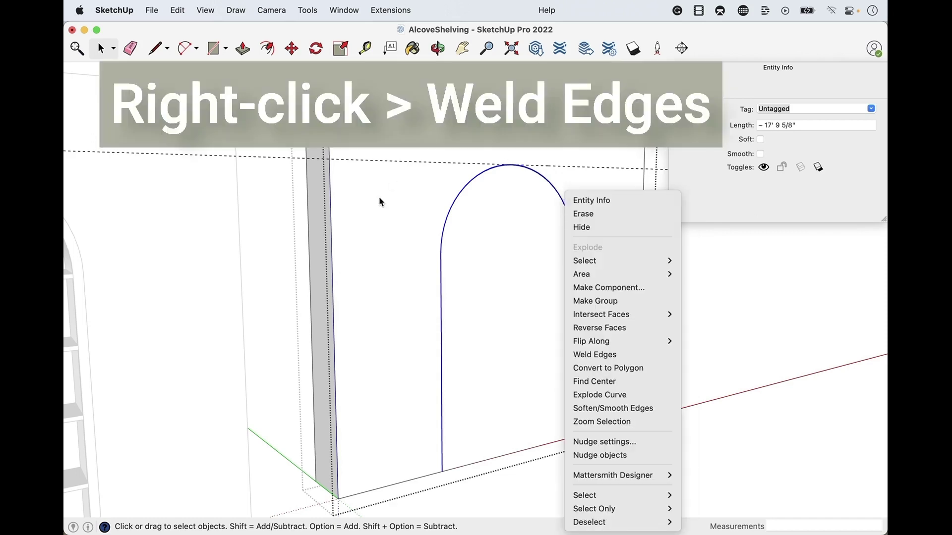
{"action": "left_click", "coordinate": [609, 356]}
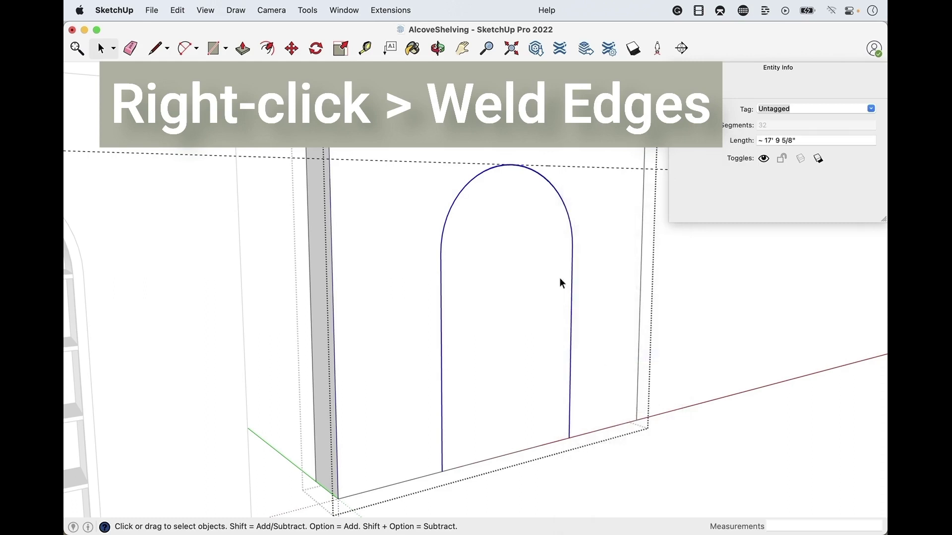
{"action": "left_click", "coordinate": [565, 299]}
{"action": "left_click", "coordinate": [573, 303]}
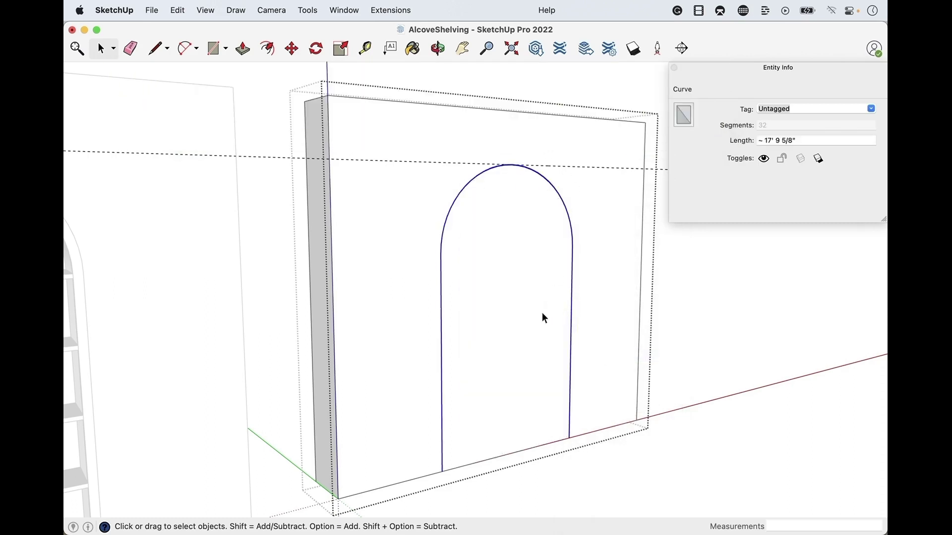
{"action": "key", "text": "p"}
{"action": "left_click", "coordinate": [556, 342]}
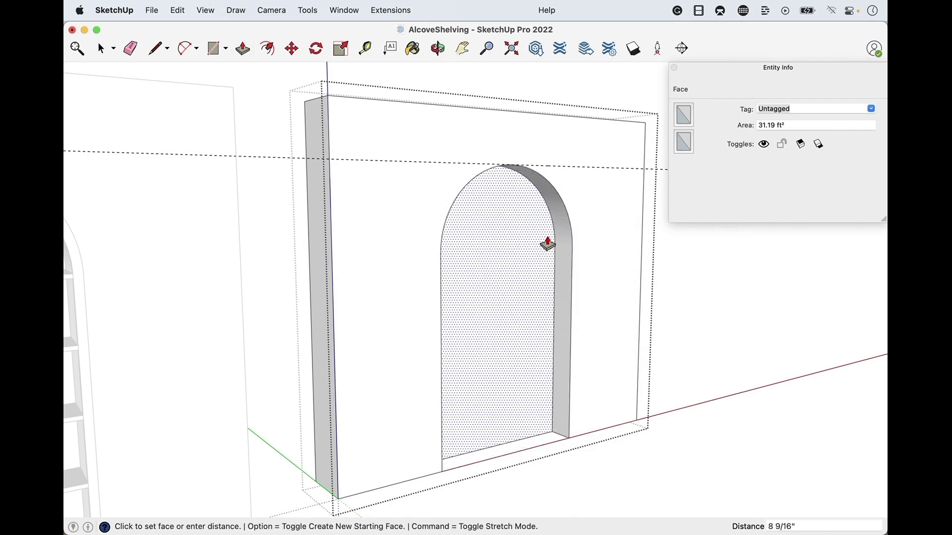
{"action": "left_click", "coordinate": [550, 246]}
{"action": "key", "text": "space"}
- Push the arched face 12" into the wall with Push/Pull to form the alcove recess
{"action": "scroll", "coordinate": [562, 242], "scroll_direction": "up", "scroll_amount": 3}
{"action": "scroll", "coordinate": [561, 239], "scroll_direction": "down", "scroll_amount": 1}
{"action": "key", "text": "p"}
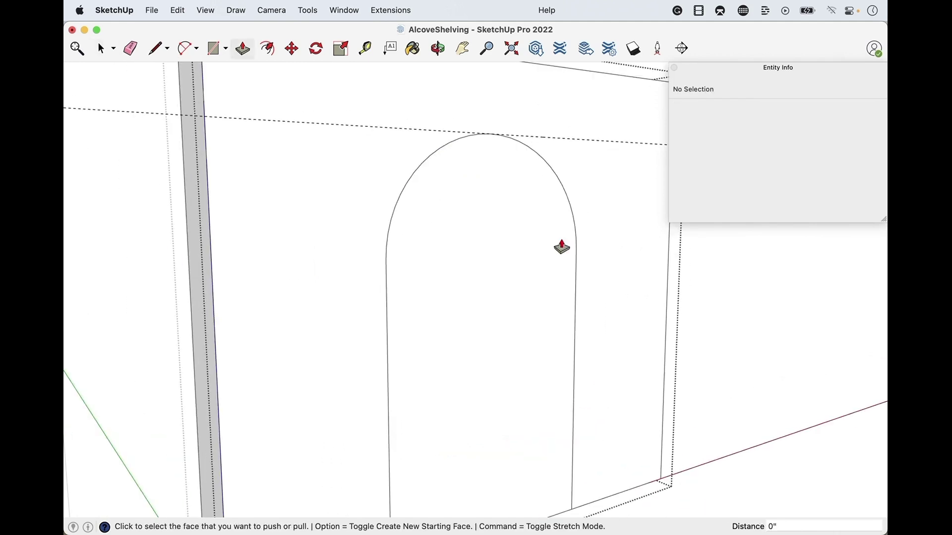
{"action": "left_click", "coordinate": [530, 319]}
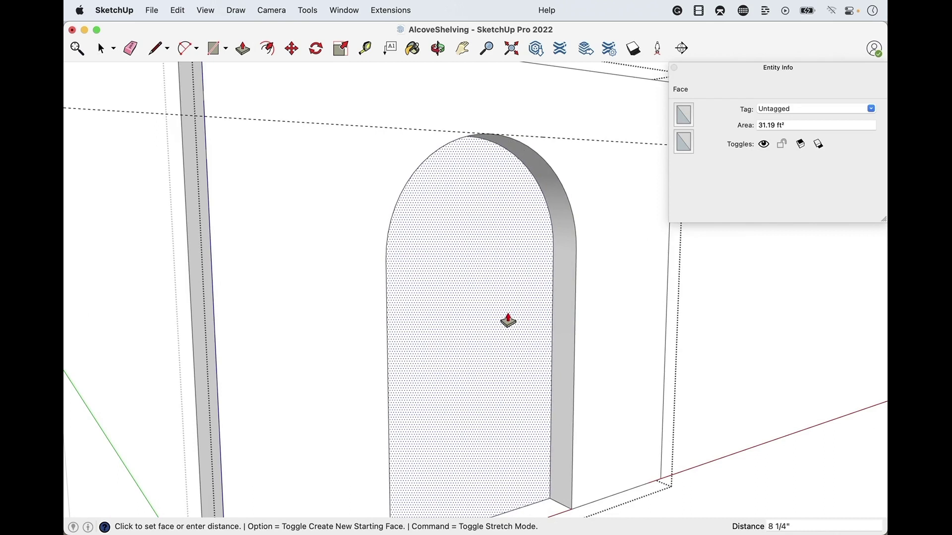
{"action": "type", "text": "12"}
{"action": "key", "text": "Return"}
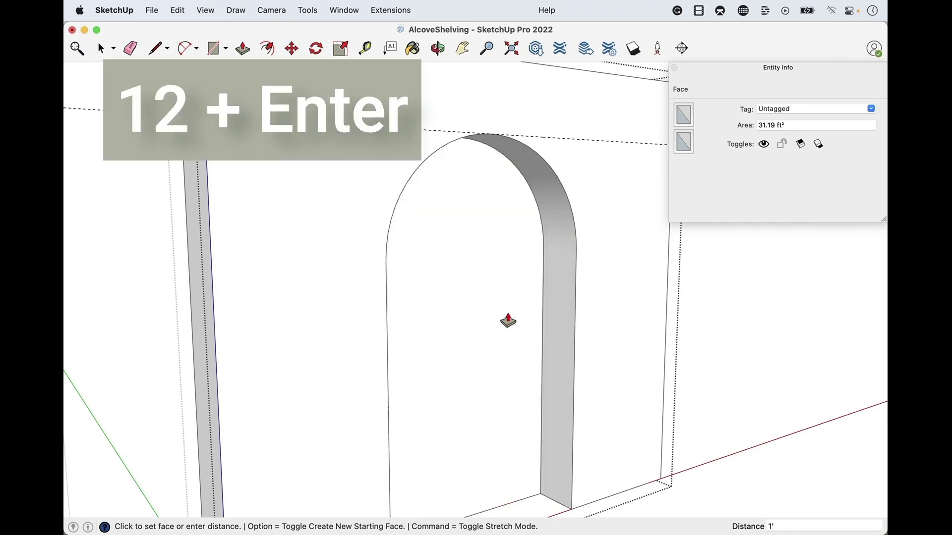
{"action": "key", "text": "space"}
- Offset the welded arch curve 2" outward on the wall face to outline the trim
{"action": "scroll", "coordinate": [503, 230], "scroll_direction": "down", "scroll_amount": 3}
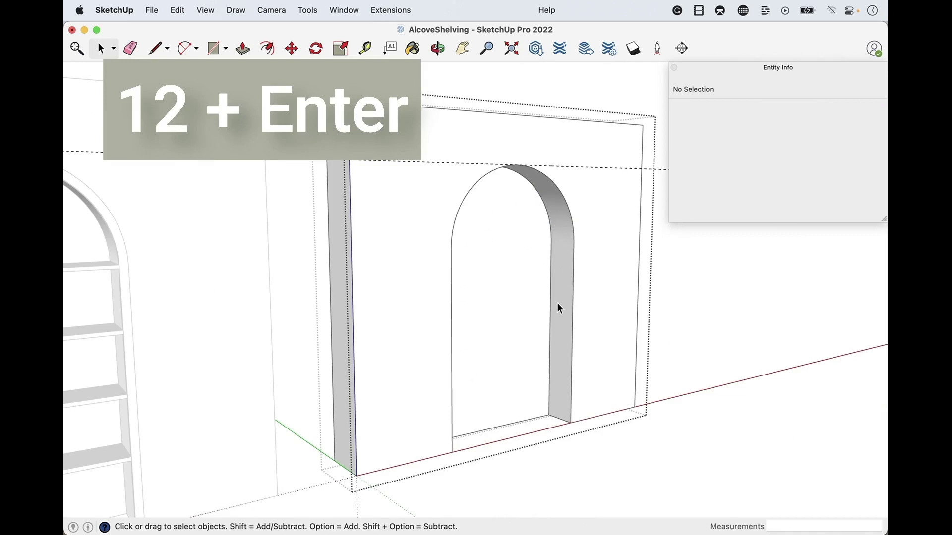
{"action": "scroll", "coordinate": [521, 332], "scroll_direction": "down", "scroll_amount": 2}
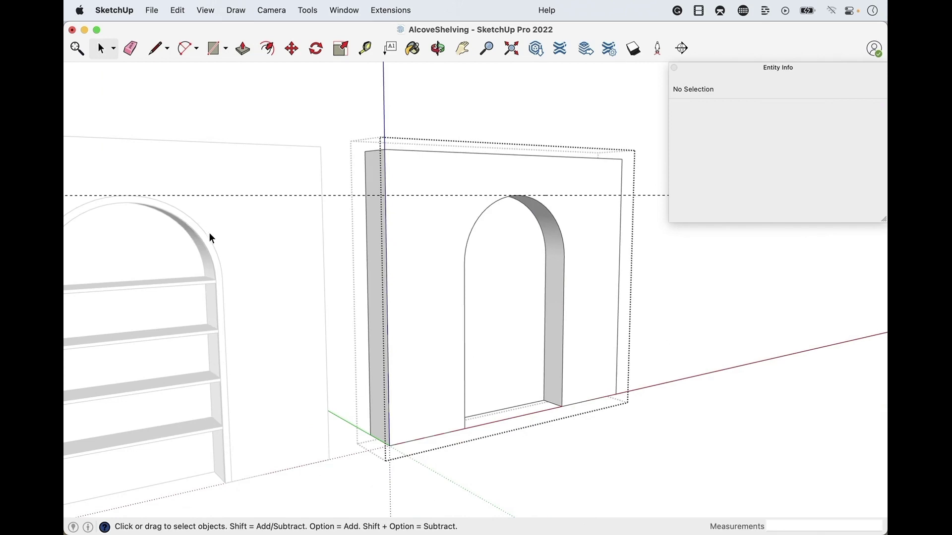
{"action": "scroll", "coordinate": [575, 313], "scroll_direction": "up", "scroll_amount": 2}
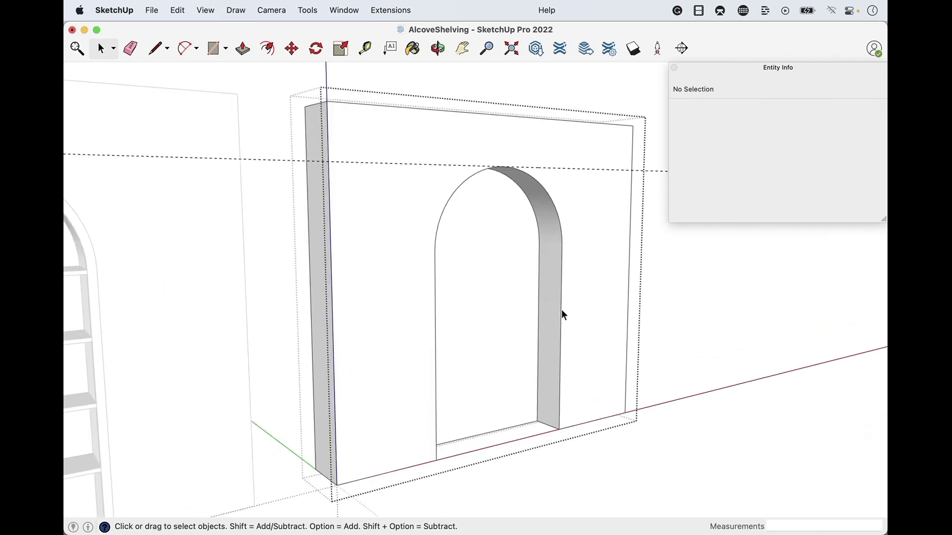
{"action": "left_click", "coordinate": [562, 312]}
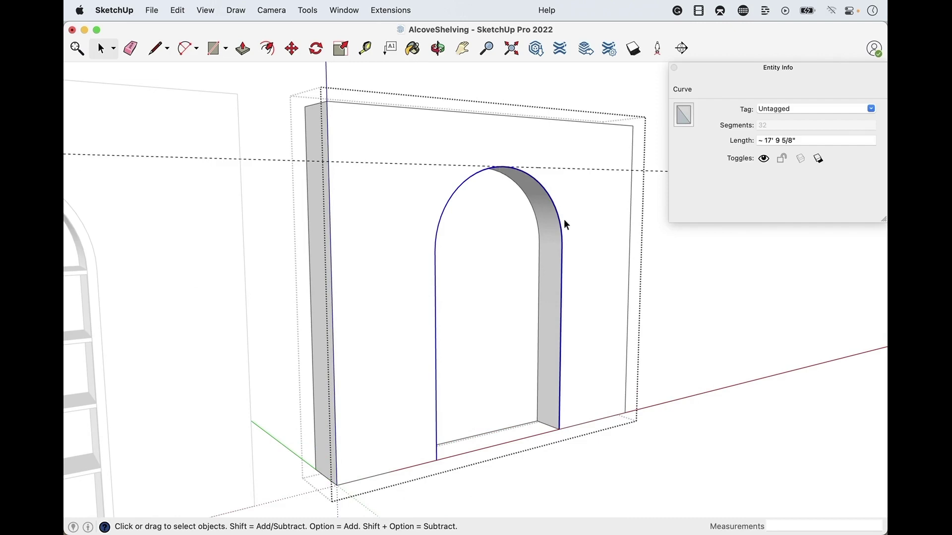
{"action": "scroll", "coordinate": [562, 271], "scroll_direction": "up", "scroll_amount": 2}
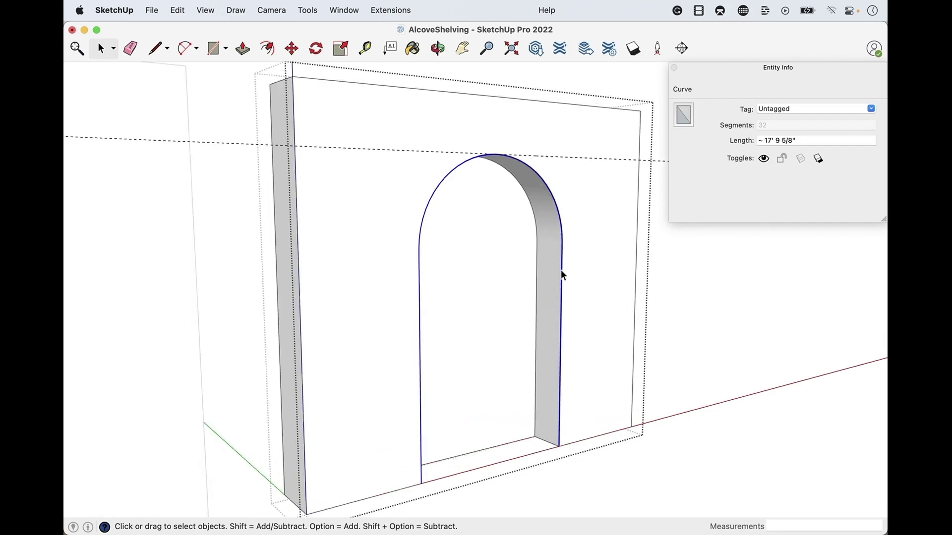
{"action": "key", "text": "f"}
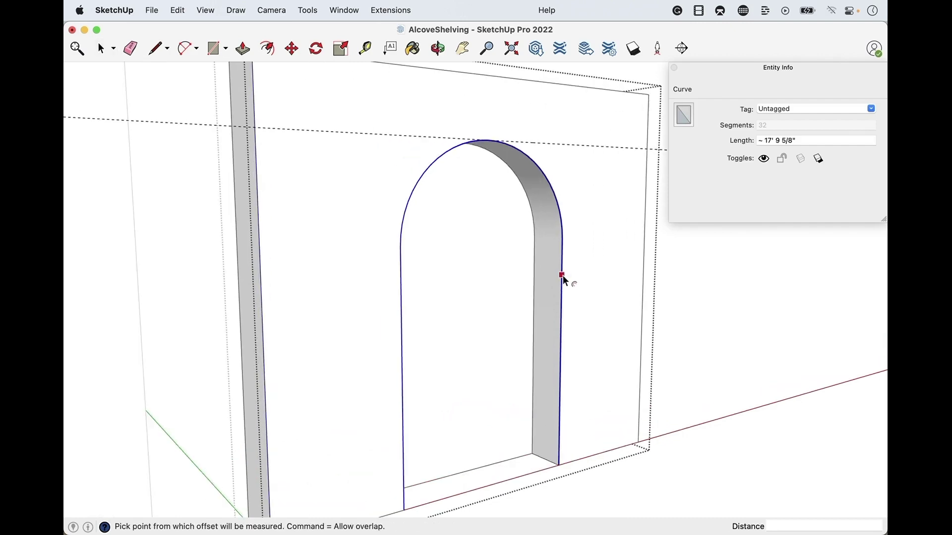
{"action": "left_click", "coordinate": [562, 275]}
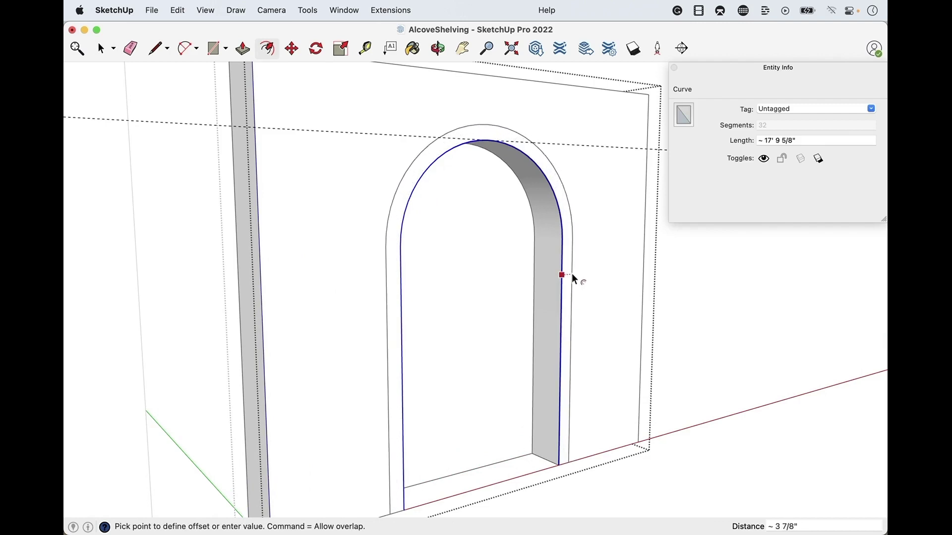
{"action": "type", "text": "2"}
{"action": "key", "text": "Return"}
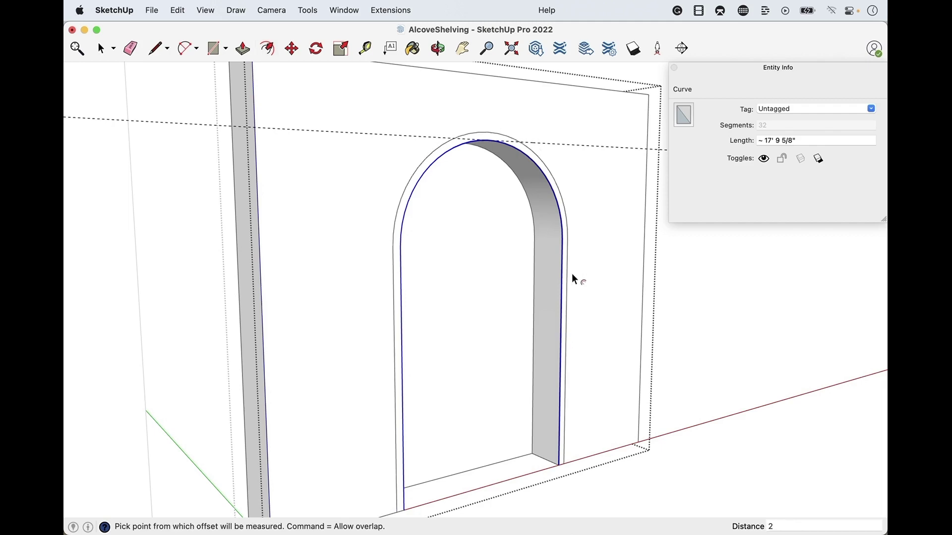
{"action": "key", "text": "space"}
- Copy the arch curve 2" into the recess, starting from its lower endpoint and following the alcove's bottom edge
{"action": "scroll", "coordinate": [569, 276], "scroll_direction": "up", "scroll_amount": 5}
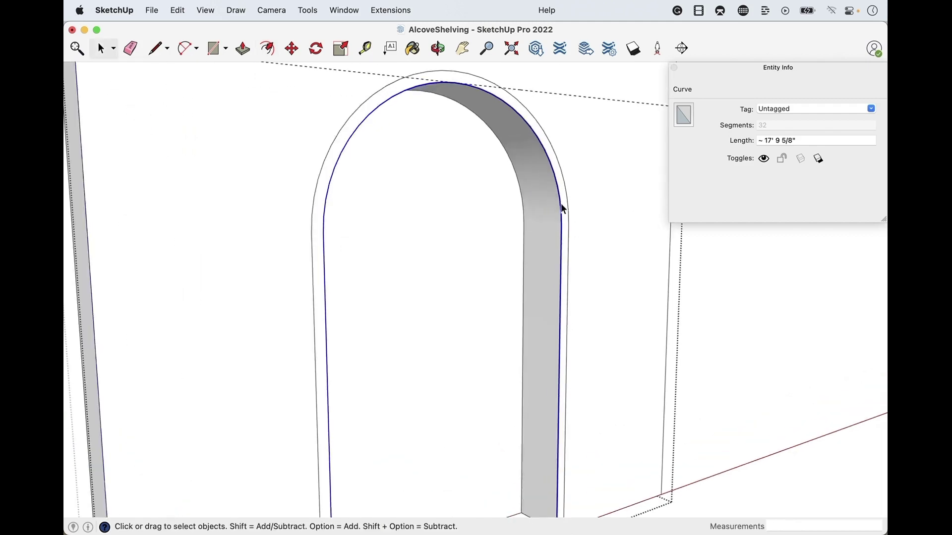
{"action": "scroll", "coordinate": [561, 250], "scroll_direction": "down", "scroll_amount": 2}
{"action": "key", "text": "m"}
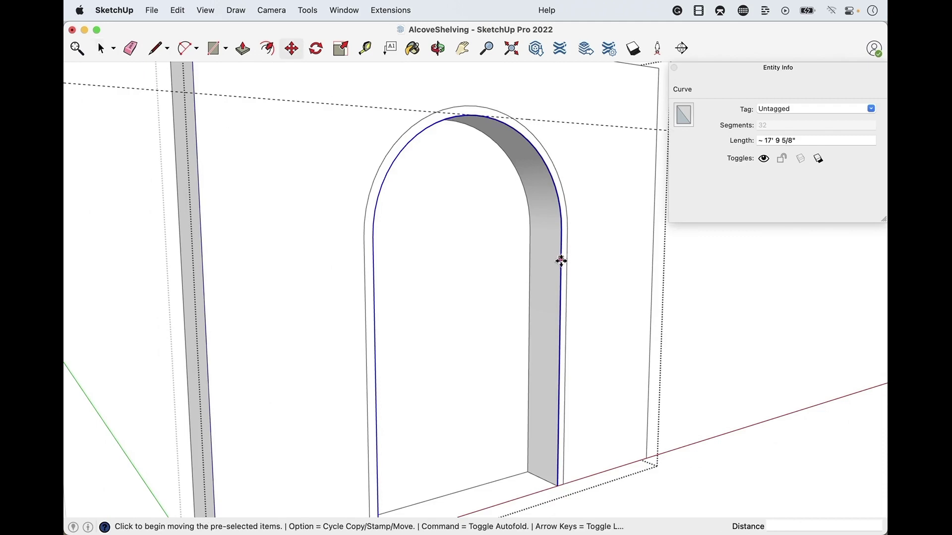
{"action": "scroll", "coordinate": [560, 385], "scroll_direction": "up", "scroll_amount": 3}
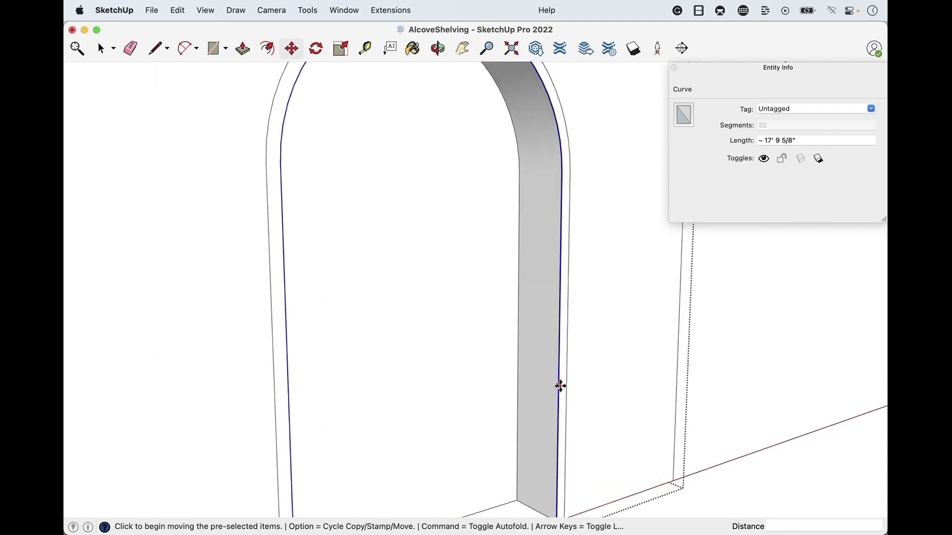
{"action": "key", "text": "alt"}
{"action": "scroll", "coordinate": [545, 342], "scroll_direction": "down", "scroll_amount": 2}
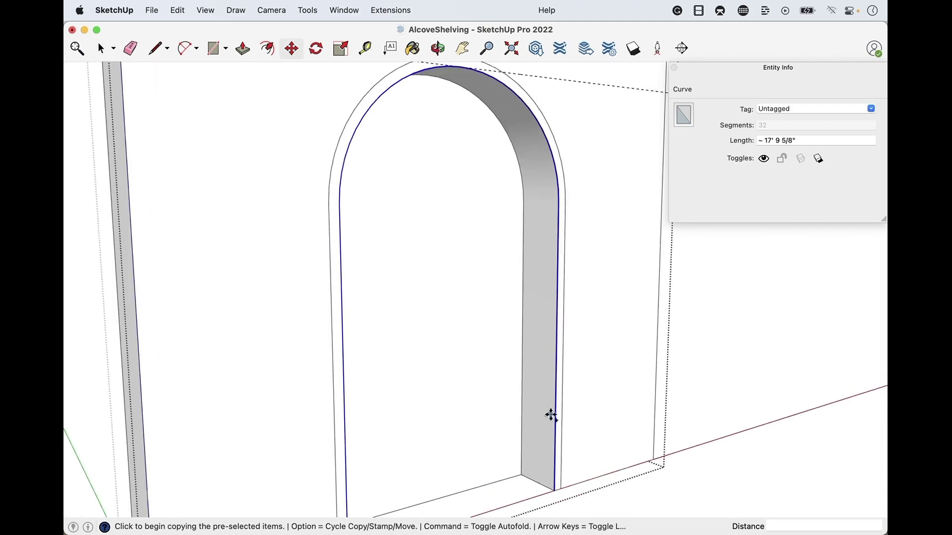
{"action": "scroll", "coordinate": [562, 367], "scroll_direction": "down", "scroll_amount": 2}
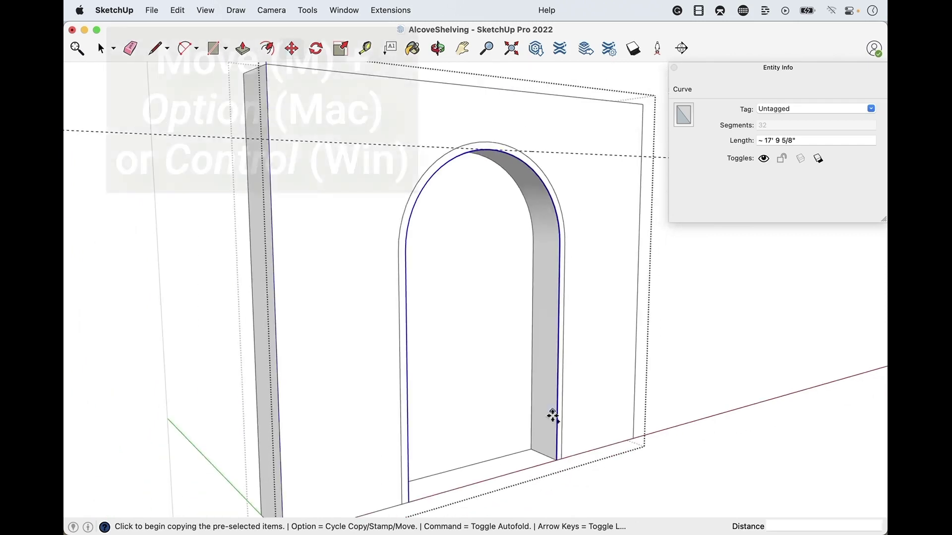
{"action": "scroll", "coordinate": [557, 481], "scroll_direction": "up", "scroll_amount": 5}
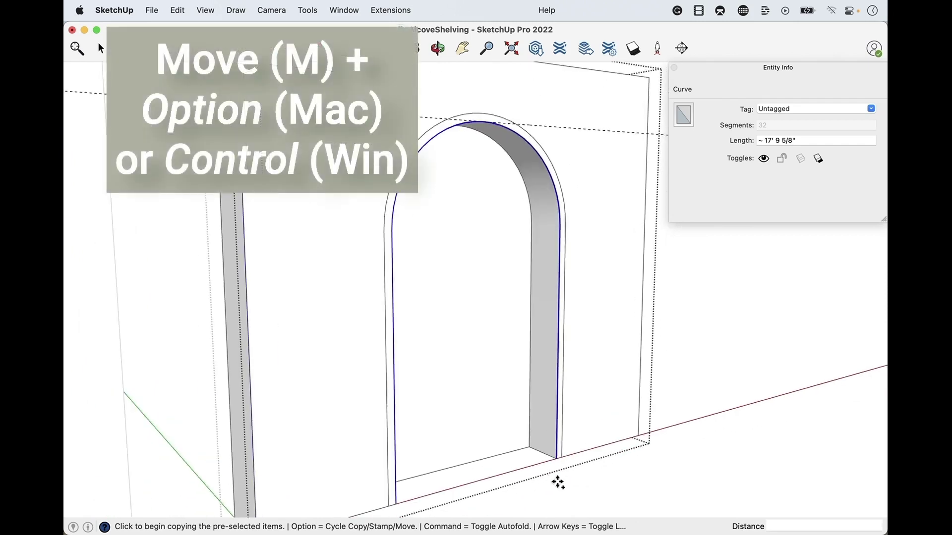
{"action": "scroll", "coordinate": [567, 436], "scroll_direction": "up", "scroll_amount": 2}
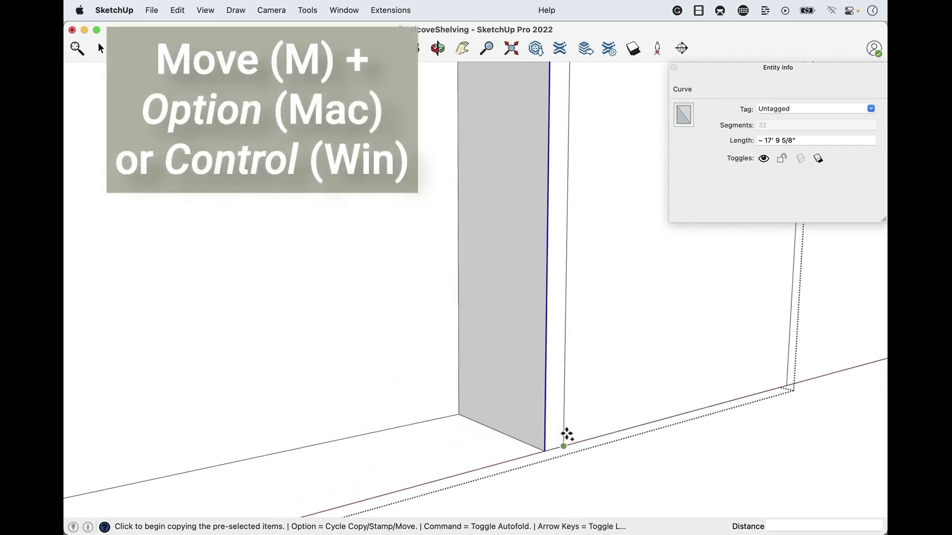
{"action": "left_click", "coordinate": [545, 451]}
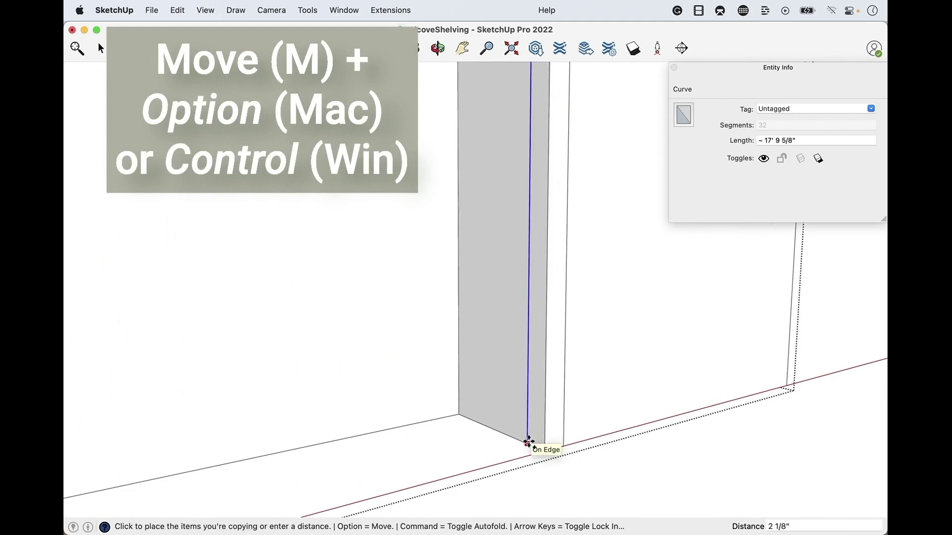
{"action": "type", "text": "2"}
{"action": "key", "text": "Return"}
{"action": "scroll", "coordinate": [529, 441], "scroll_direction": "down", "scroll_amount": 5}
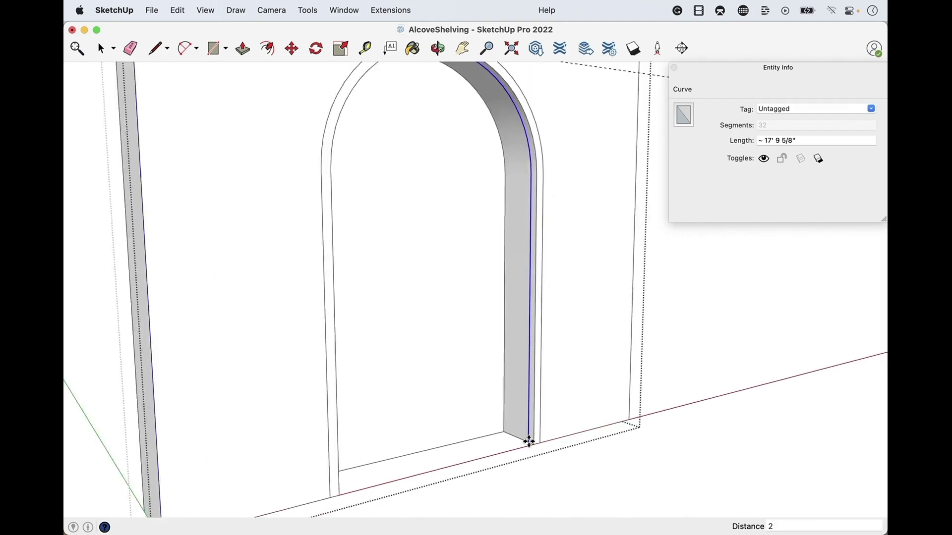
- Paint the arch trim's front face and the 2" strip inside the recess with the Iron color, and leave the wall's editing context
{"action": "key", "text": "space"}
{"action": "left_click", "coordinate": [540, 191]}
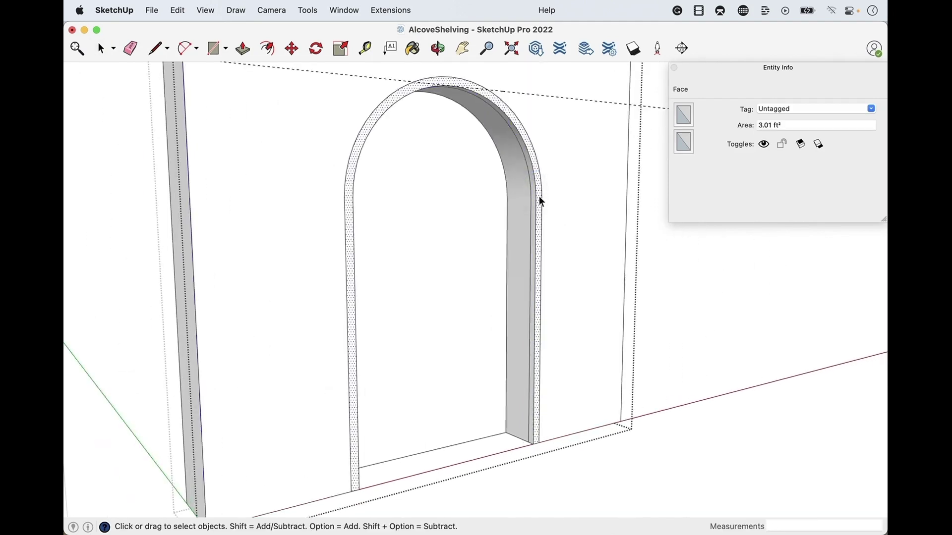
{"action": "left_click", "coordinate": [532, 200]}
{"action": "scroll", "coordinate": [532, 200], "scroll_direction": "up", "scroll_amount": 3}
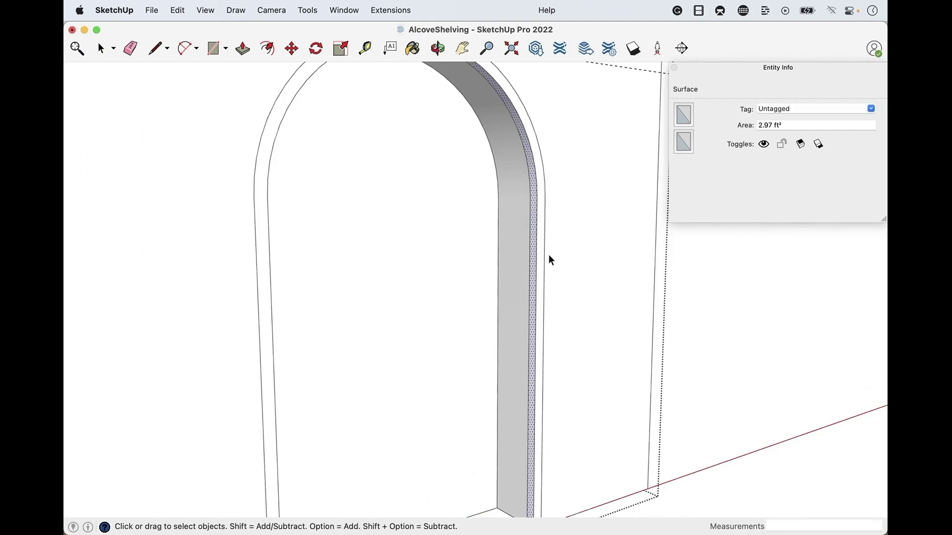
{"action": "key", "text": "b"}
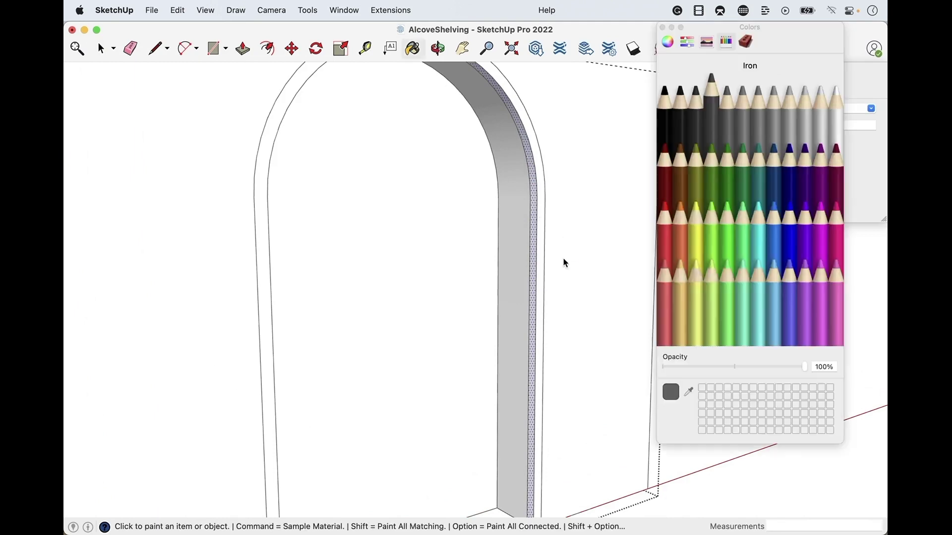
{"action": "left_click", "coordinate": [731, 123]}
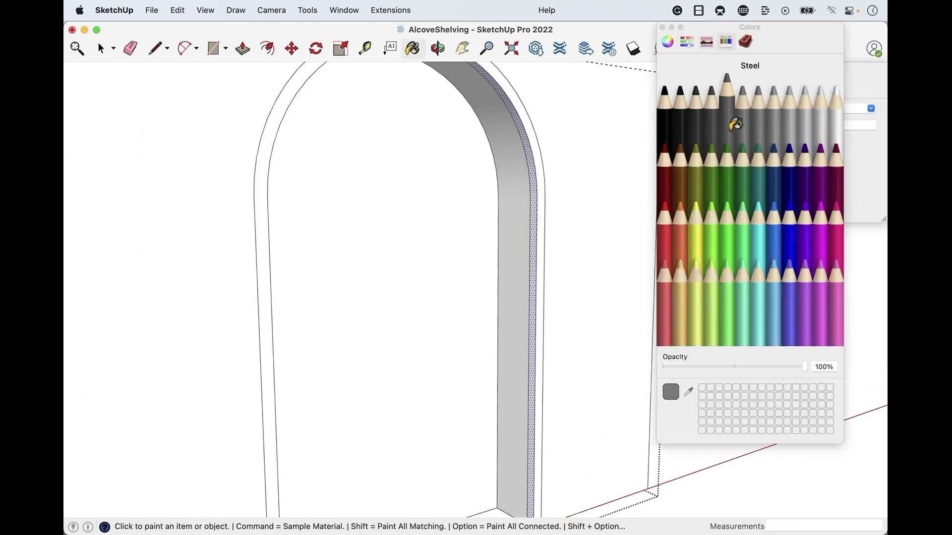
{"action": "left_click", "coordinate": [713, 121]}
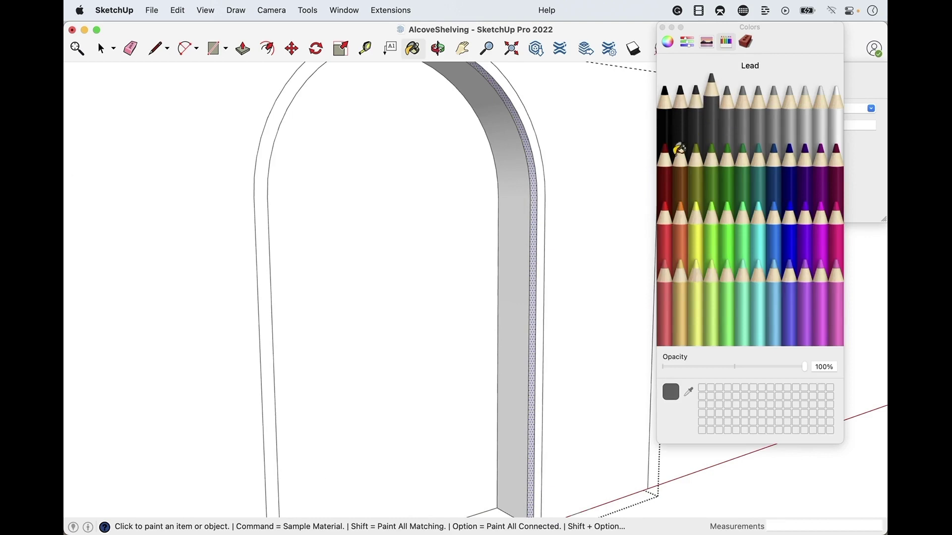
{"action": "left_click", "coordinate": [541, 185]}
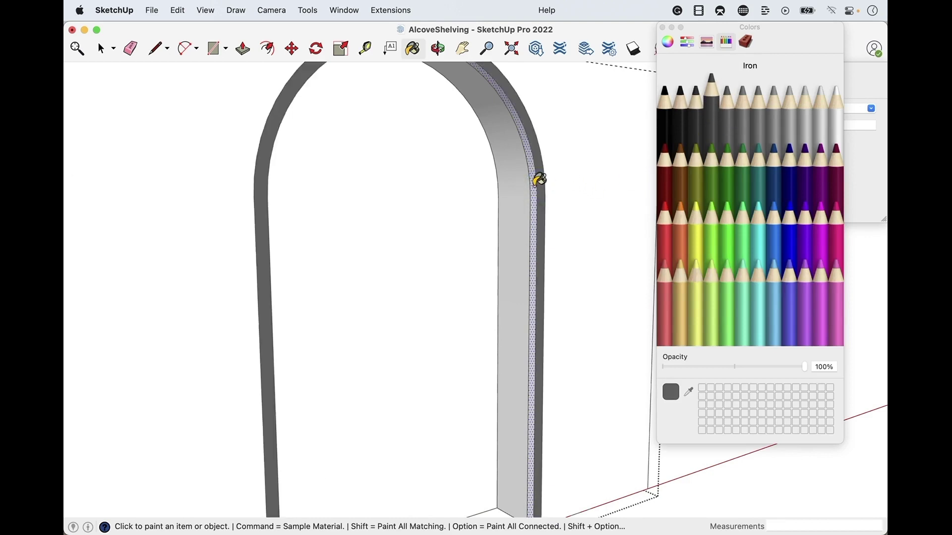
{"action": "left_click", "coordinate": [535, 185]}
{"action": "scroll", "coordinate": [544, 176], "scroll_direction": "down", "scroll_amount": 5}
{"action": "key", "text": "space"}
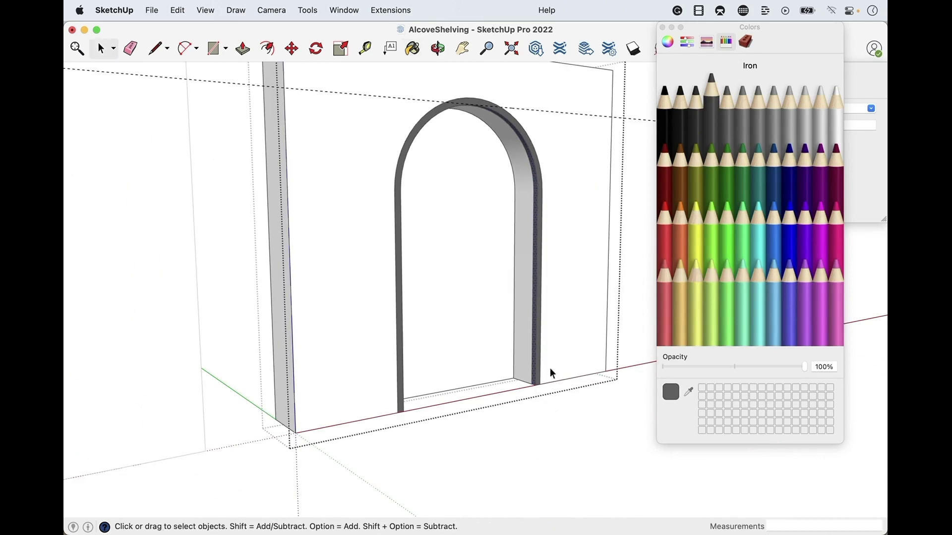
{"action": "scroll", "coordinate": [555, 417], "scroll_direction": "down", "scroll_amount": 5}
{"action": "scroll", "coordinate": [546, 359], "scroll_direction": "down", "scroll_amount": 3}
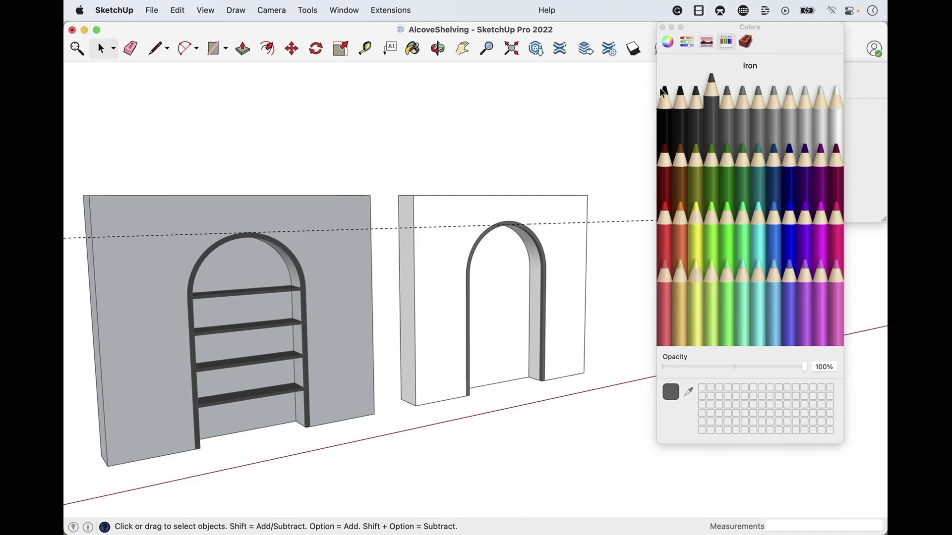
- Close the Colors window and examine the entity info of the shelves in the finished alcove
{"action": "left_click_drag", "start_coordinate": [718, 39], "coordinate": [762, 50]}
{"action": "scroll", "coordinate": [469, 362], "scroll_direction": "up", "scroll_amount": 2}
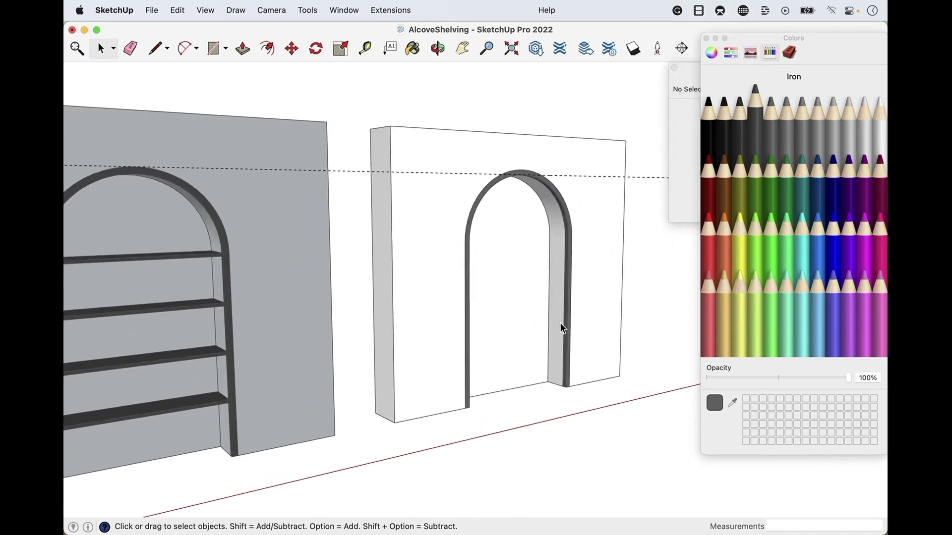
{"action": "scroll", "coordinate": [521, 354], "scroll_direction": "down", "scroll_amount": 1}
{"action": "left_click", "coordinate": [243, 397]}
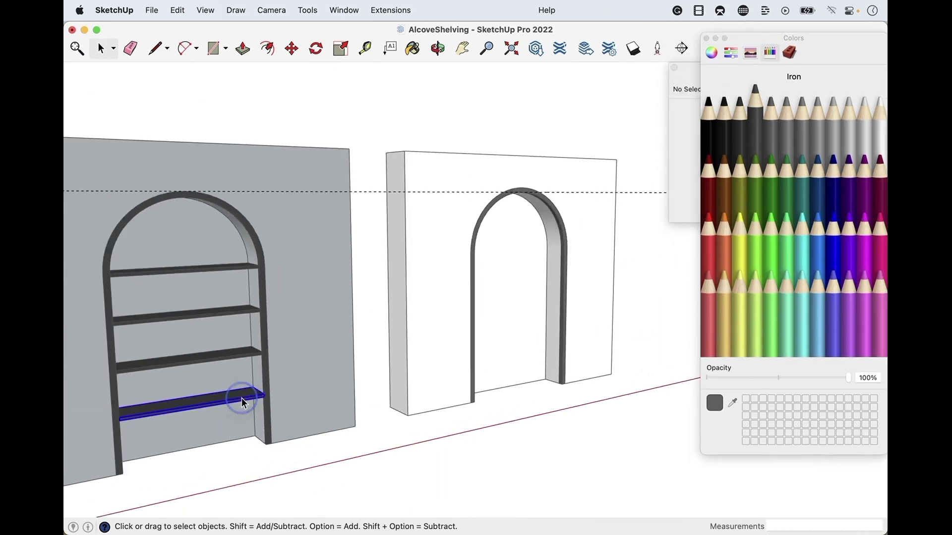
{"action": "left_click", "coordinate": [233, 352]}
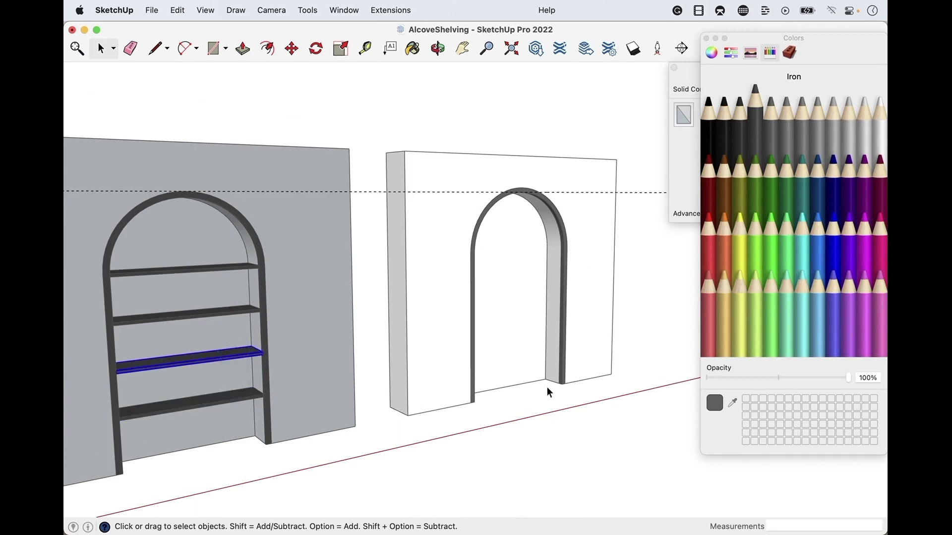
{"action": "left_click", "coordinate": [706, 38]}
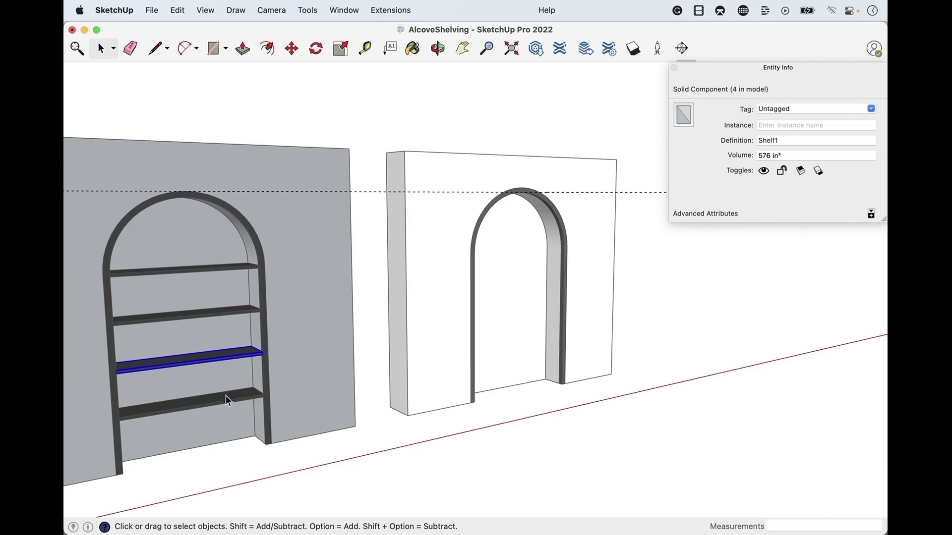
{"action": "left_click", "coordinate": [189, 408]}
{"action": "left_click", "coordinate": [189, 358]}
- Draw a 4' 4" by 1' rectangle across the alcove floor, from the back inner corner to the opposite front trim corner
{"action": "scroll", "coordinate": [570, 367], "scroll_direction": "up", "scroll_amount": 3}
{"action": "scroll", "coordinate": [534, 429], "scroll_direction": "up", "scroll_amount": 3}
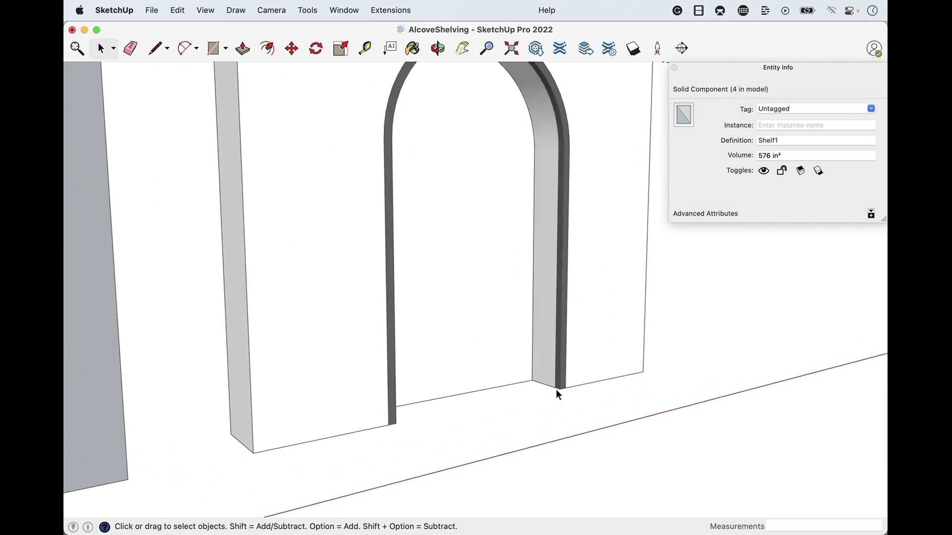
{"action": "scroll", "coordinate": [555, 388], "scroll_direction": "up", "scroll_amount": 2}
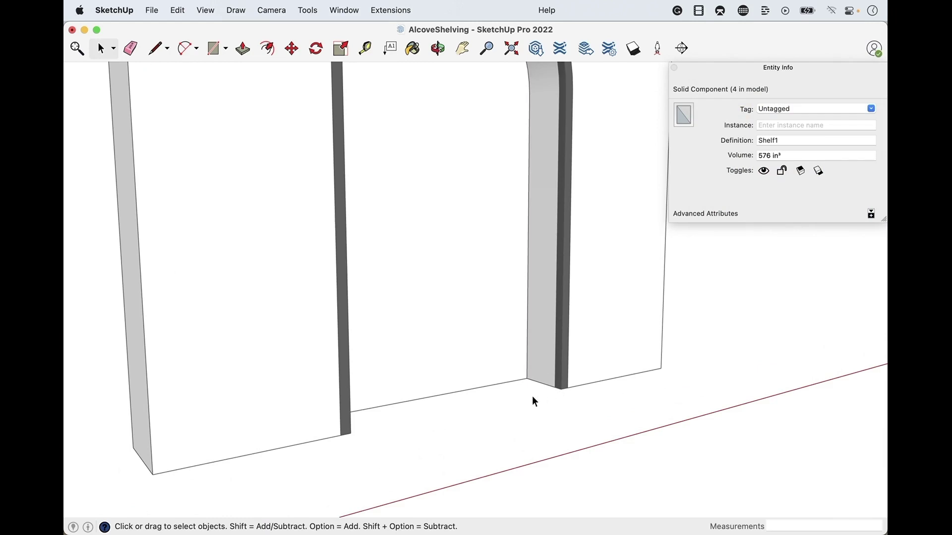
{"action": "key", "text": "r"}
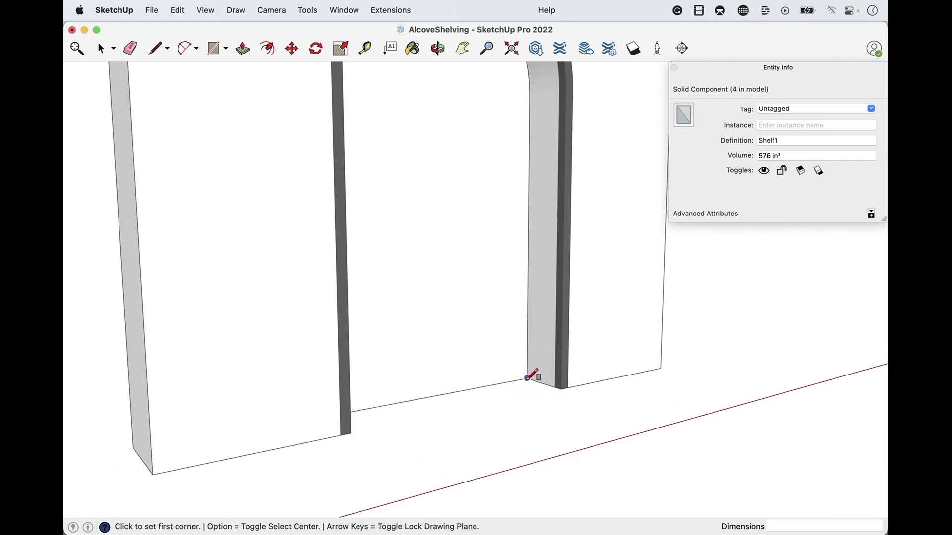
{"action": "left_click", "coordinate": [527, 379]}
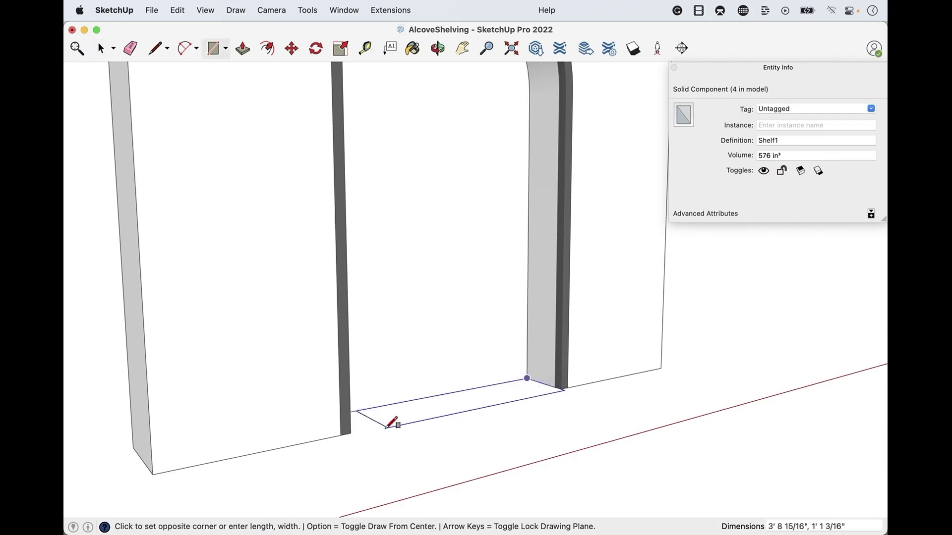
{"action": "left_click", "coordinate": [351, 433]}
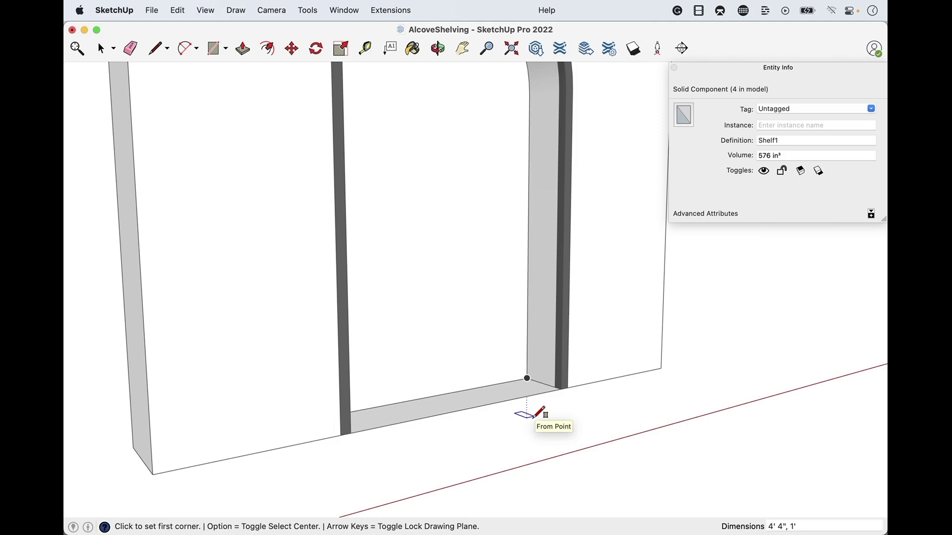
- Push/Pull the rectangle on the alcove floor up 1" to form a shelf board
{"action": "key", "text": "p"}
{"action": "left_click", "coordinate": [513, 394]}
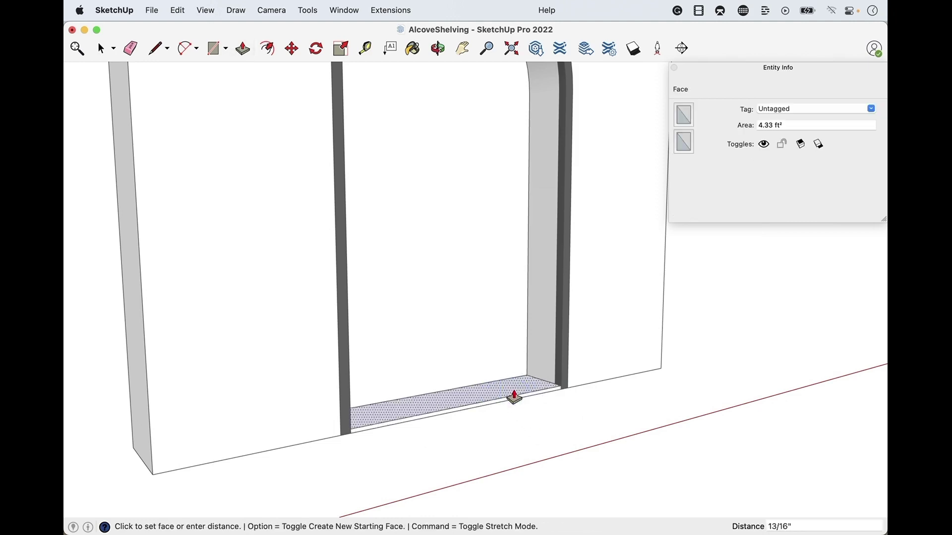
{"action": "type", "text": "1\""}
{"action": "key", "text": "Return"}
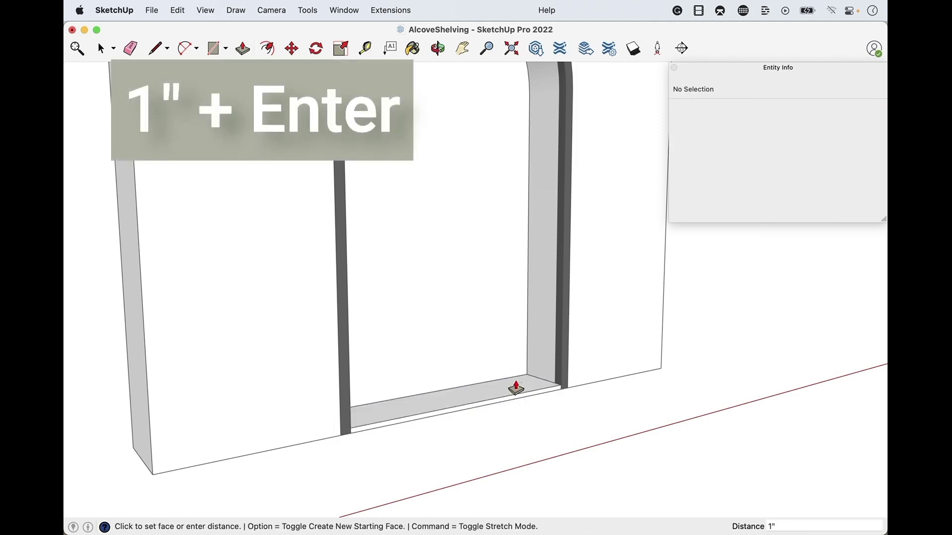
- Make the whole shelf board a component with the definition name Shelf, replacing the selection
{"action": "key", "text": "space"}
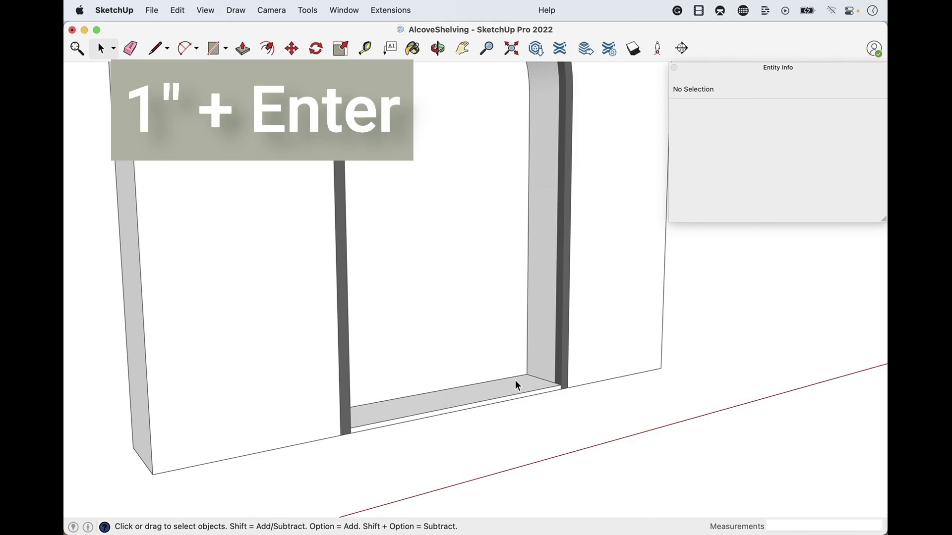
{"action": "double_click", "coordinate": [492, 397]}
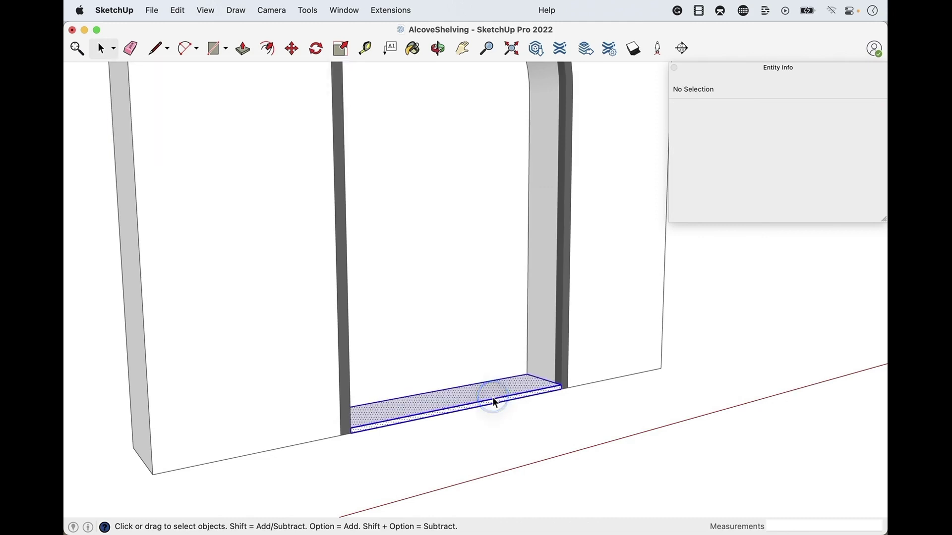
{"action": "scroll", "coordinate": [494, 400], "scroll_direction": "up", "scroll_amount": 3}
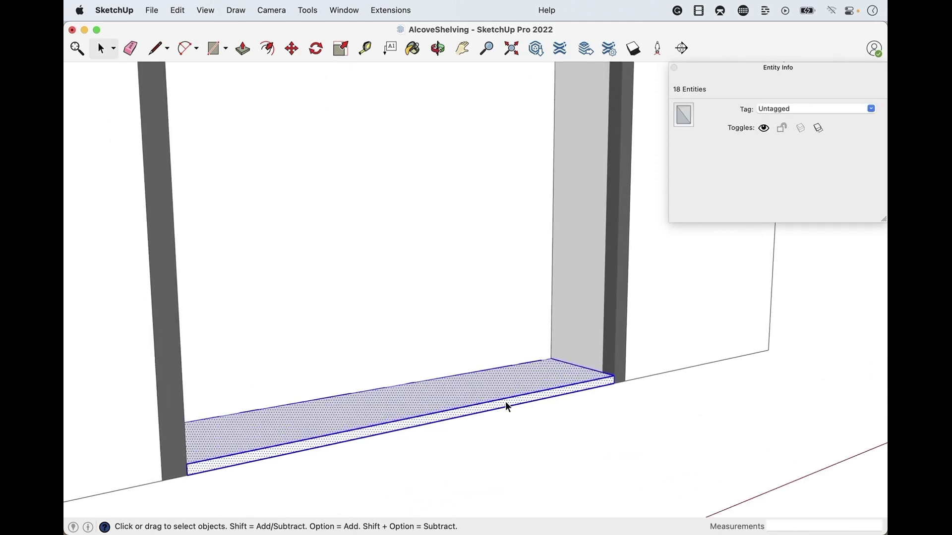
{"action": "scroll", "coordinate": [506, 404], "scroll_direction": "down", "scroll_amount": 2}
{"action": "right_click", "coordinate": [466, 393]}
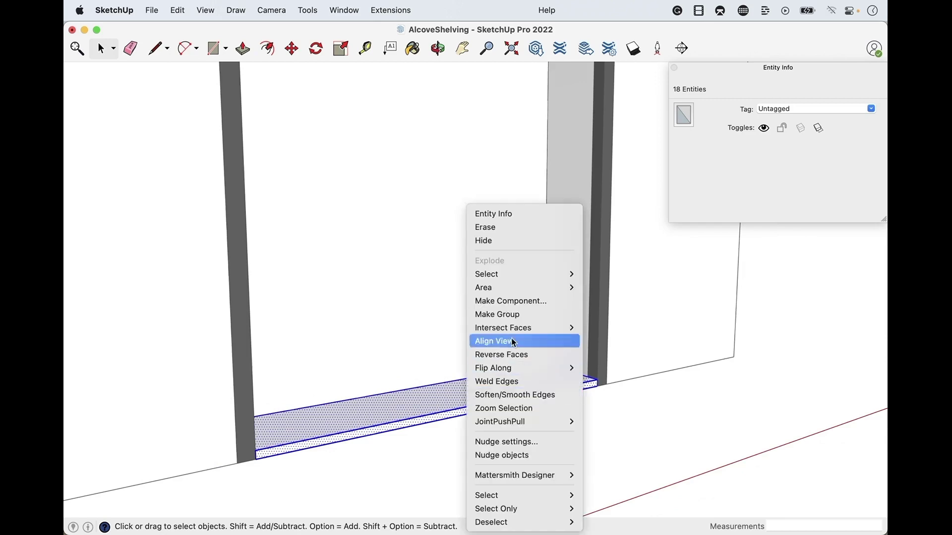
{"action": "left_click", "coordinate": [511, 302]}
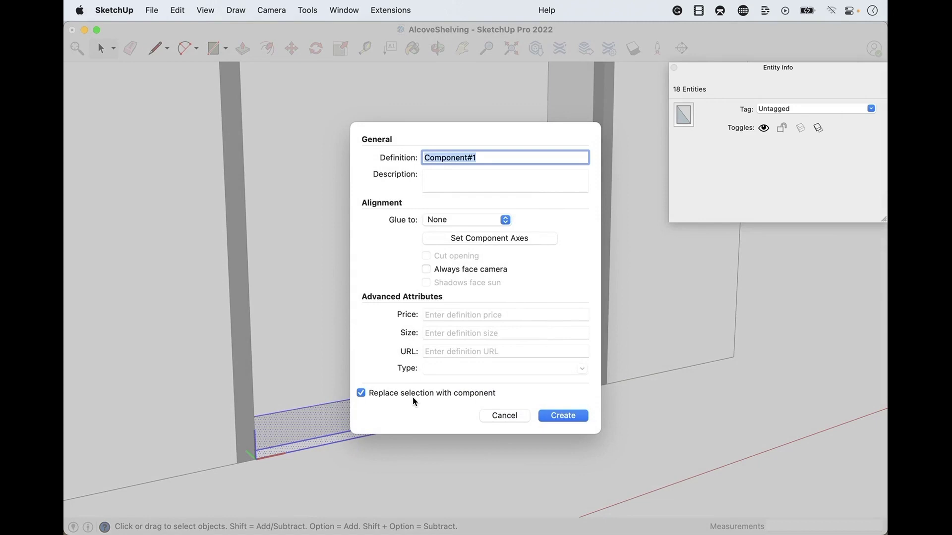
{"action": "type", "text": "Shelf1"}
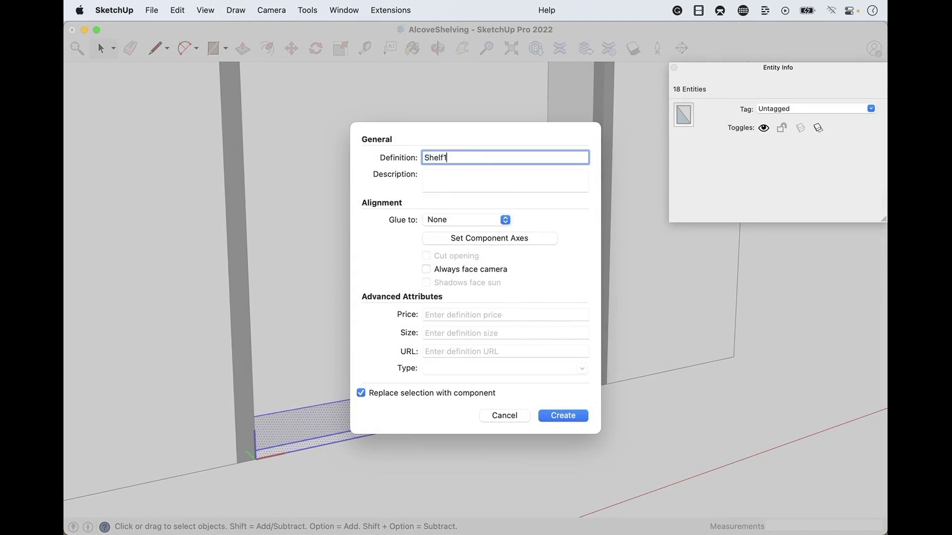
{"action": "key", "text": "Return"}
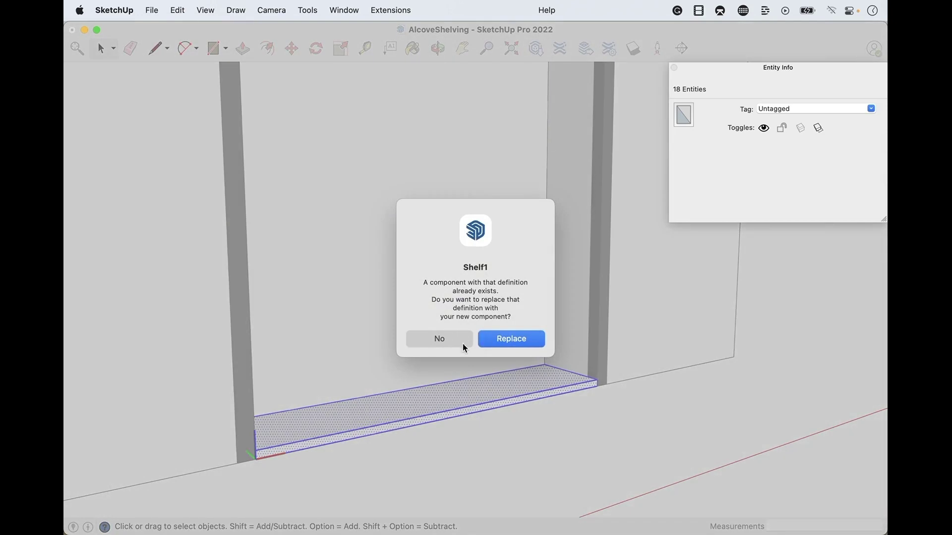
{"action": "left_click", "coordinate": [464, 343]}
{"action": "left_click", "coordinate": [476, 157]}
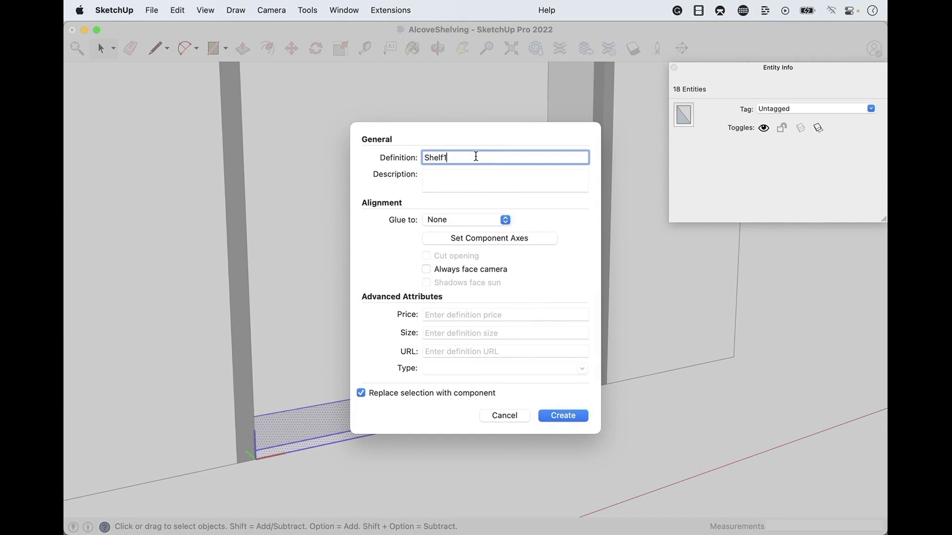
{"action": "key", "text": "BackSpace"}
{"action": "left_click", "coordinate": [562, 416]}
- Examine the entity info of the lowest shelf in the finished alcove and compare the new alcove with it
{"action": "scroll", "coordinate": [665, 363], "scroll_direction": "down", "scroll_amount": 10}
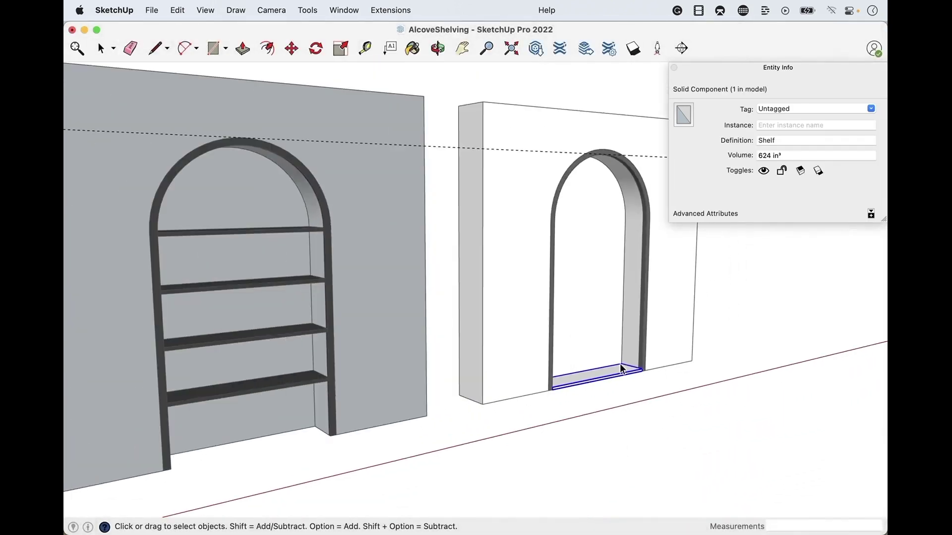
{"action": "left_click", "coordinate": [297, 382]}
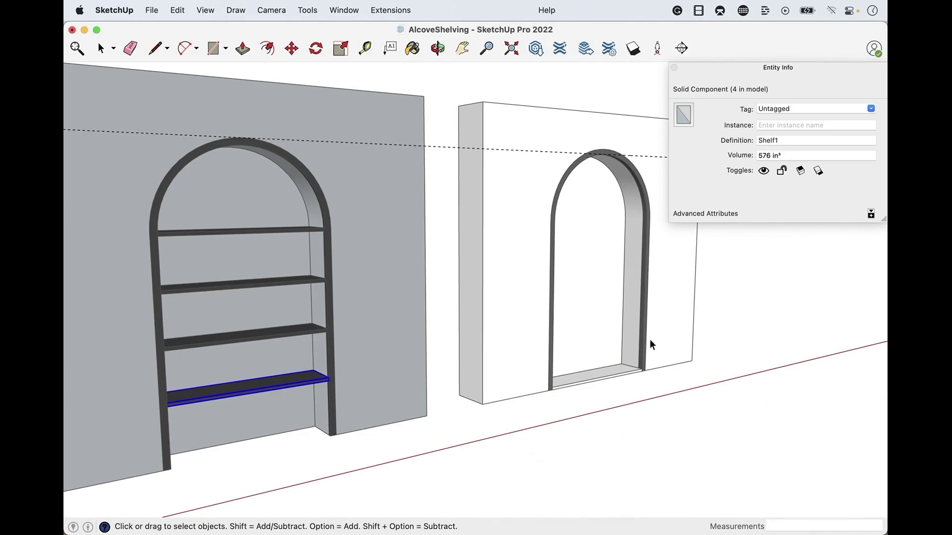
{"action": "left_click", "coordinate": [623, 417]}
{"action": "scroll", "coordinate": [644, 374], "scroll_direction": "up", "scroll_amount": 6}
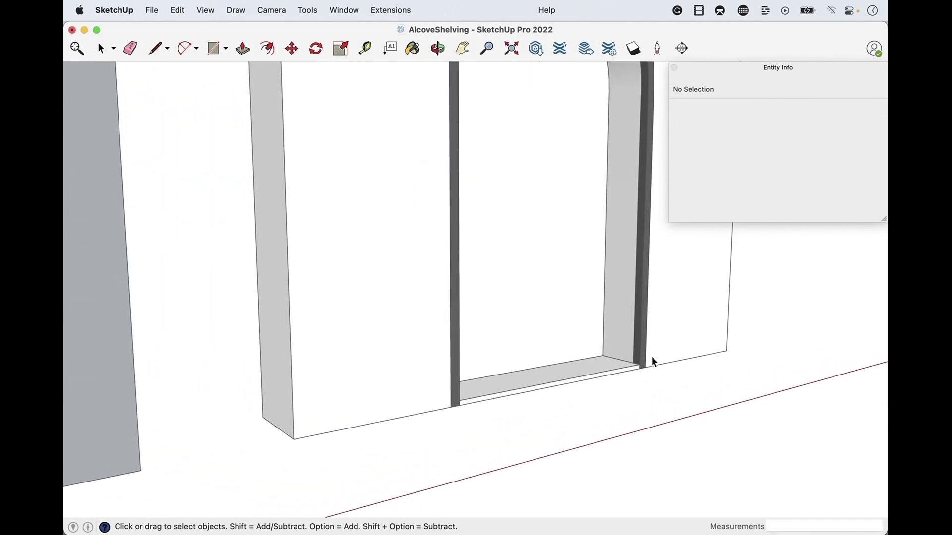
{"action": "scroll", "coordinate": [652, 358], "scroll_direction": "up", "scroll_amount": 3}
{"action": "scroll", "coordinate": [480, 474], "scroll_direction": "down", "scroll_amount": 5}
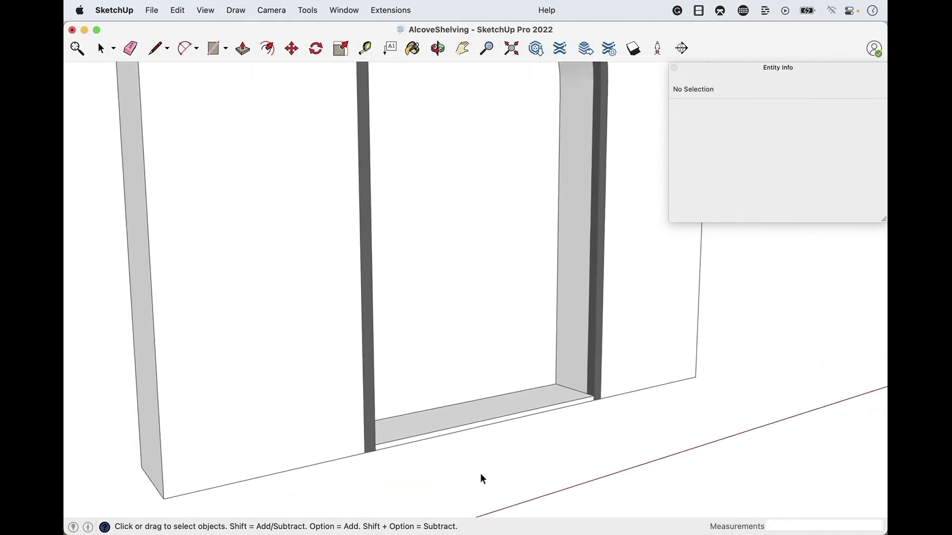
{"action": "middle_click_drag", "start_coordinate": [706, 403], "coordinate": [486, 448]}
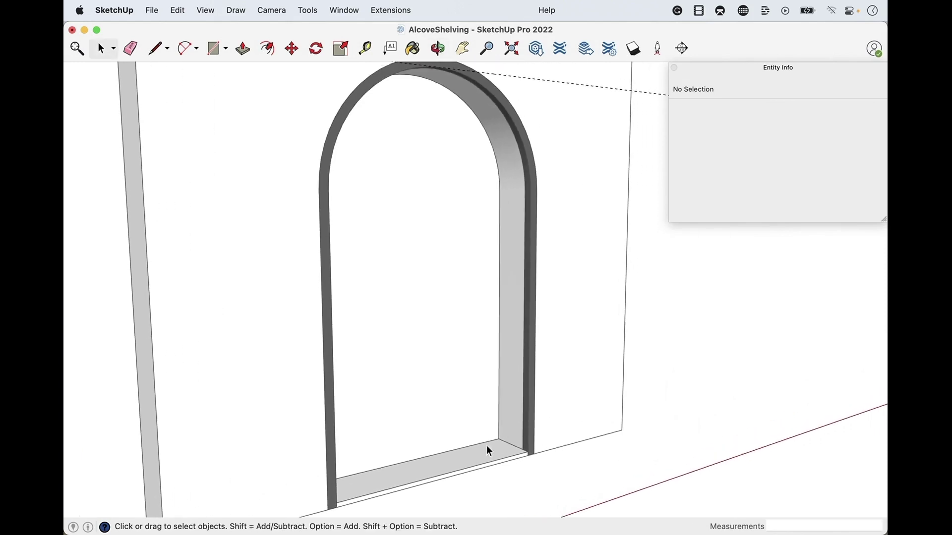
- Copy the floor shelf 5' 5" straight up from its back inner corner, level with the base of the arch's curve
{"action": "left_click", "coordinate": [484, 452]}
{"action": "scroll", "coordinate": [554, 440], "scroll_direction": "down", "scroll_amount": 2}
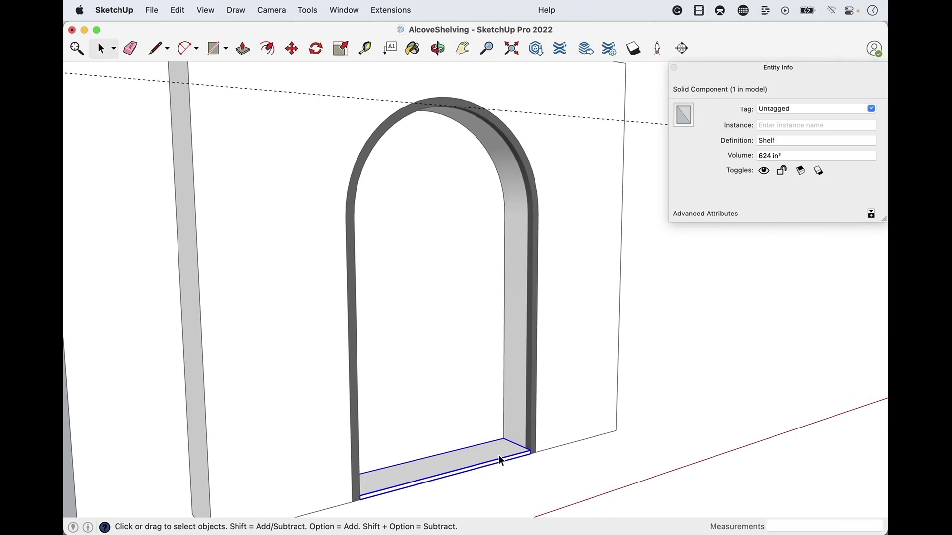
{"action": "key", "text": "m"}
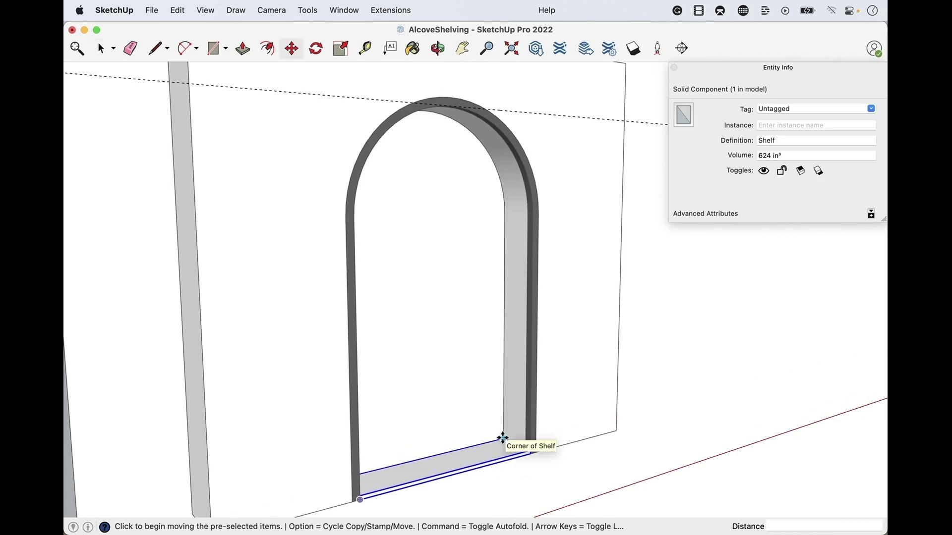
{"action": "key", "text": "alt"}
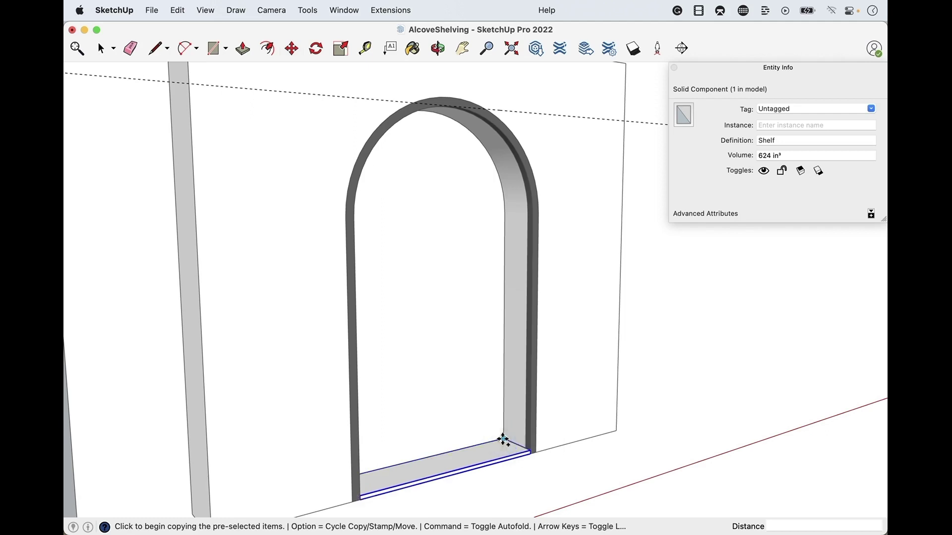
{"action": "left_click", "coordinate": [503, 439]}
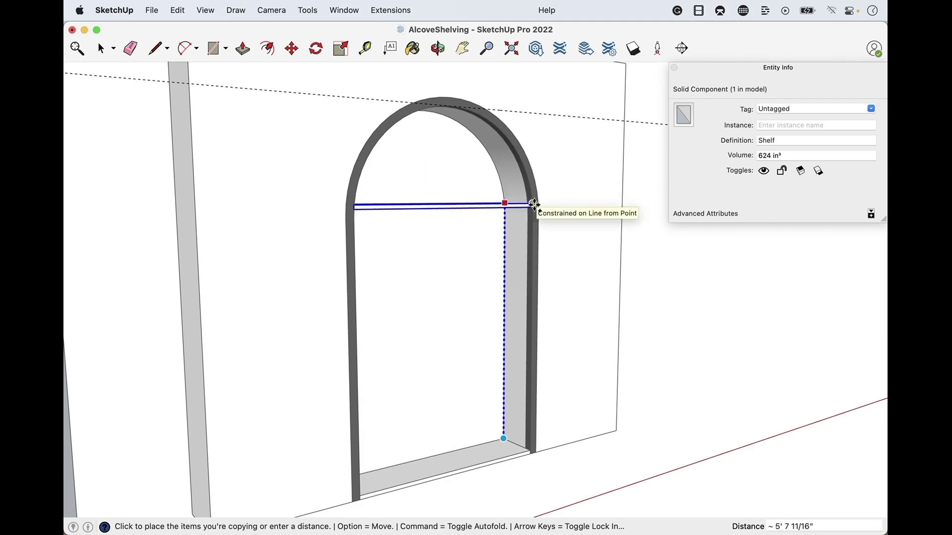
{"action": "scroll", "coordinate": [534, 204], "scroll_direction": "up", "scroll_amount": 5}
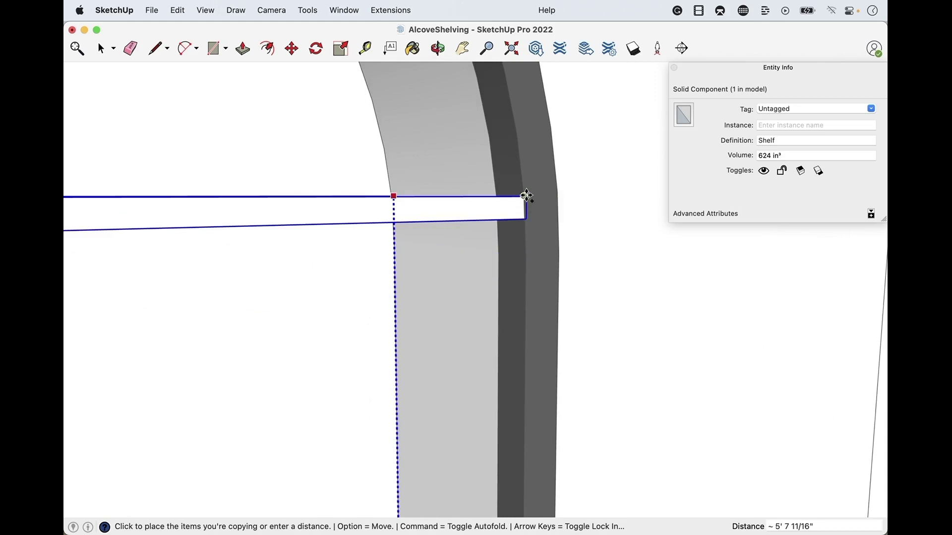
{"action": "scroll", "coordinate": [526, 199], "scroll_direction": "down", "scroll_amount": 3}
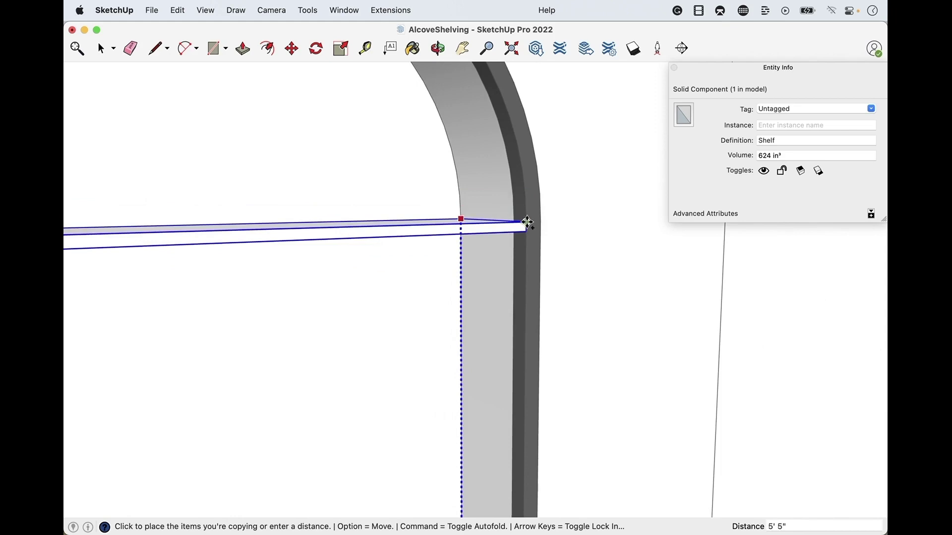
{"action": "scroll", "coordinate": [527, 221], "scroll_direction": "up", "scroll_amount": 3}
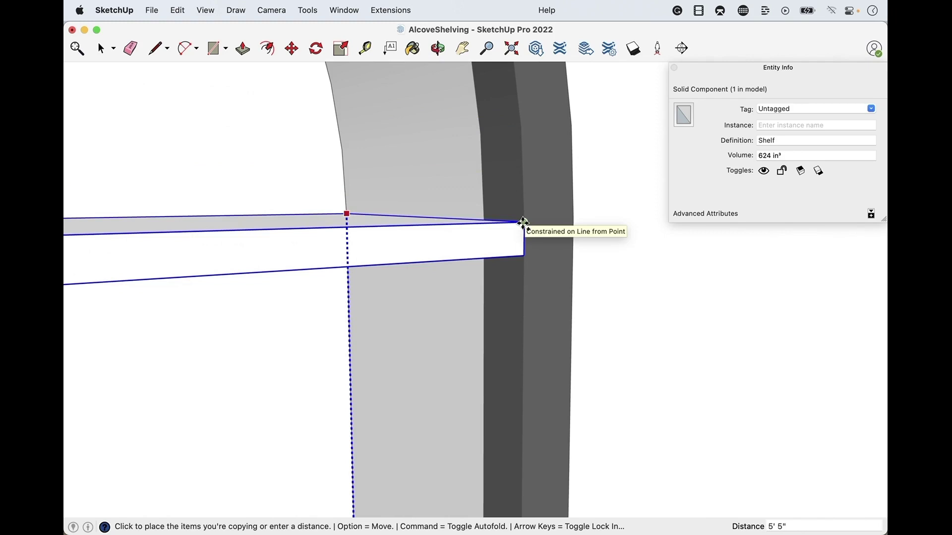
{"action": "left_click", "coordinate": [524, 224]}
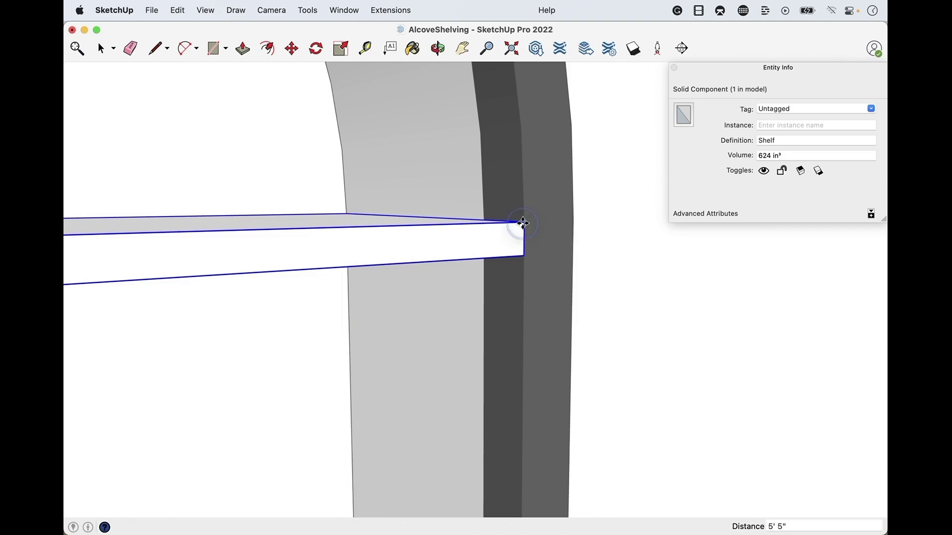
- Divide the gap between the floor shelf and its raised copy into three equal spaces using a 3/ array
{"action": "scroll", "coordinate": [524, 224], "scroll_direction": "down", "scroll_amount": 5}
{"action": "scroll", "coordinate": [419, 319], "scroll_direction": "down", "scroll_amount": 5}
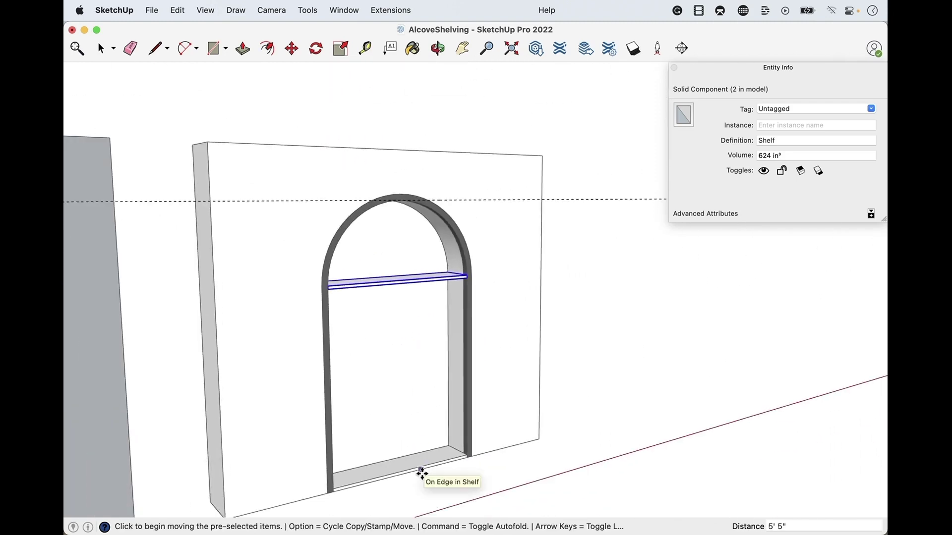
{"action": "scroll", "coordinate": [421, 473], "scroll_direction": "down", "scroll_amount": 2}
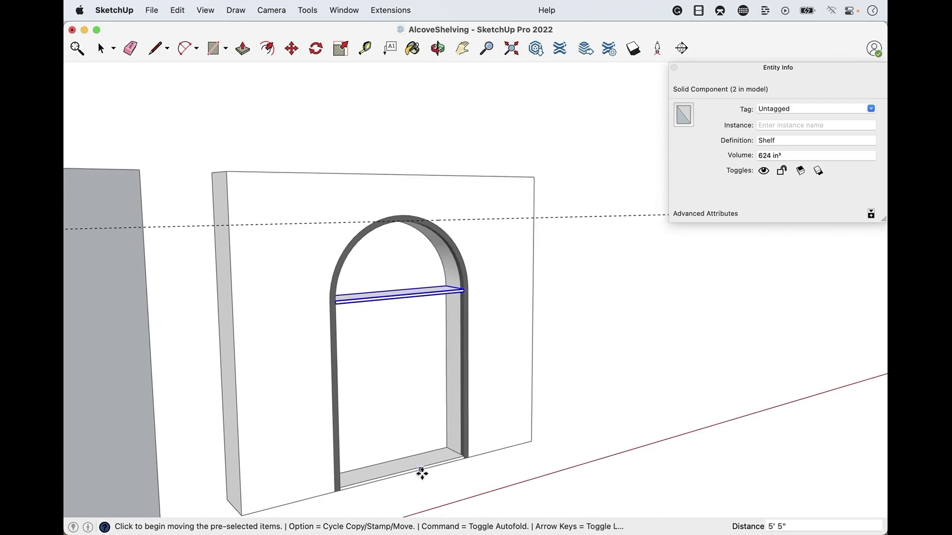
{"action": "type", "text": "3/"}
{"action": "key", "text": "Return"}
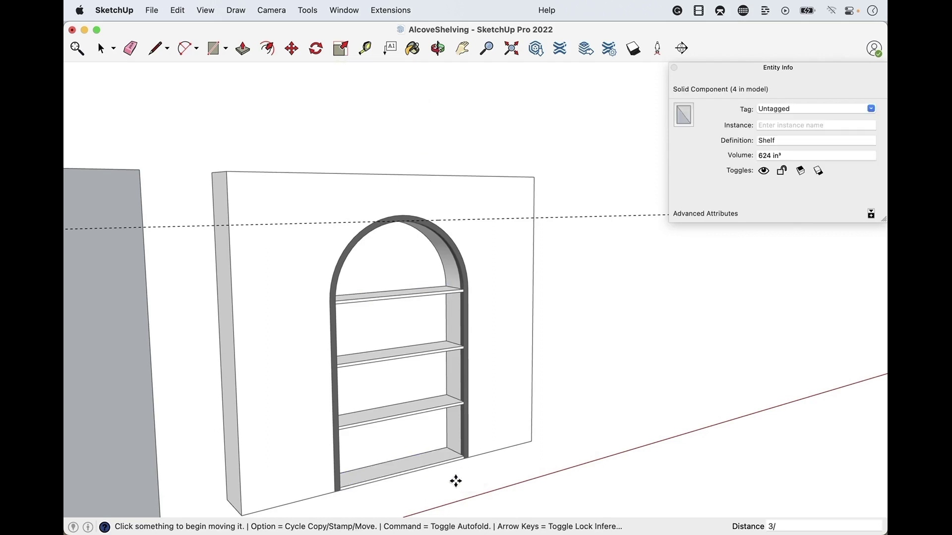
{"action": "key", "text": "space"}
- Delete the bottom shelf on the floor of the new alcove
{"action": "scroll", "coordinate": [559, 442], "scroll_direction": "down", "scroll_amount": 3}
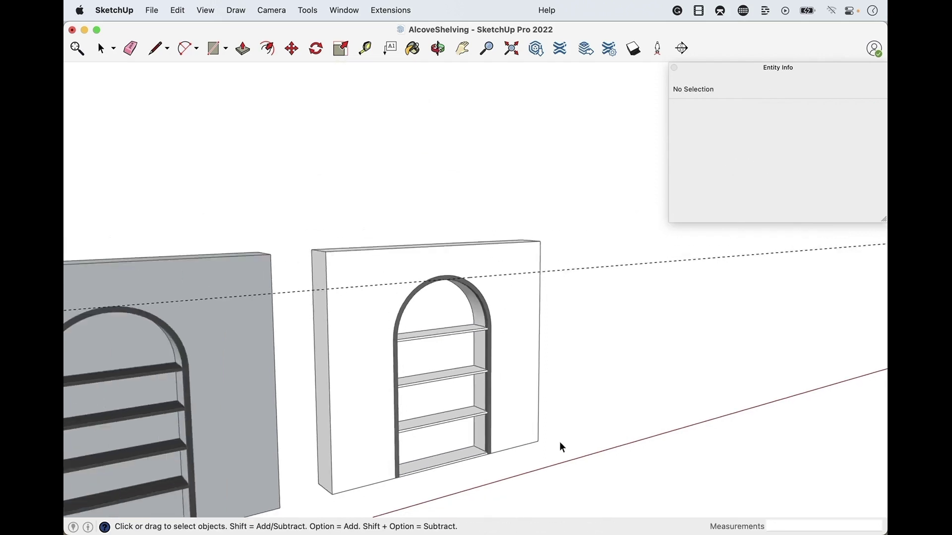
{"action": "left_click", "coordinate": [477, 453]}
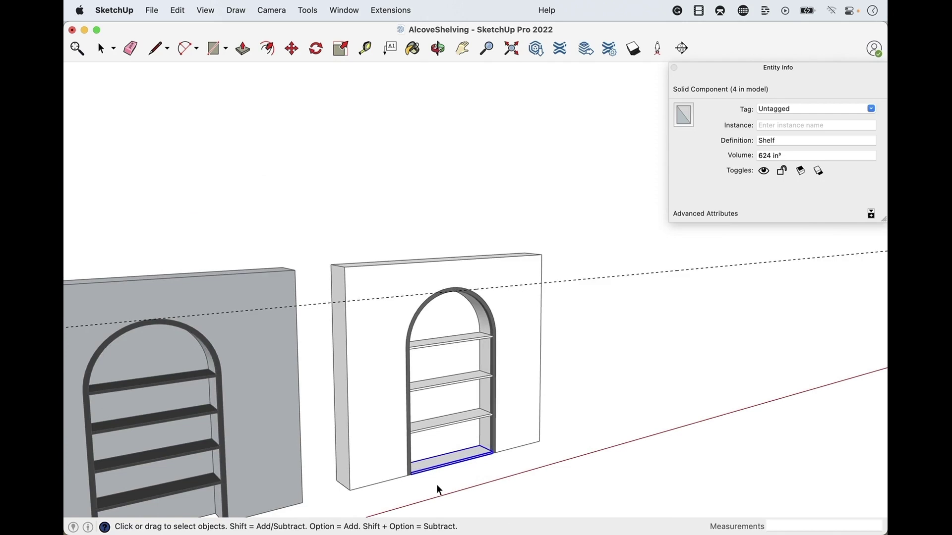
{"action": "key", "text": "Delete"}
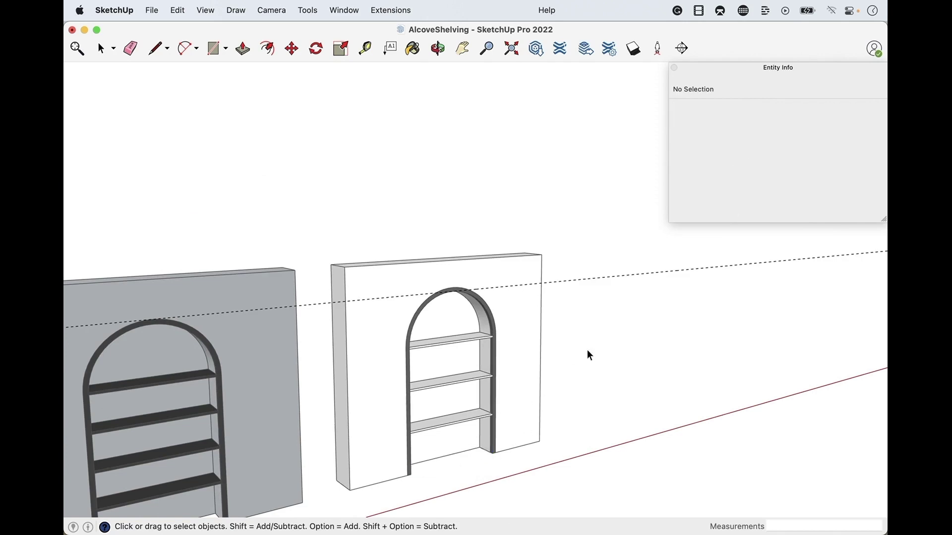
- Undo the bottom shelf's deletion and the shelf copies above it
{"action": "scroll", "coordinate": [586, 351], "scroll_direction": "down", "scroll_amount": 1}
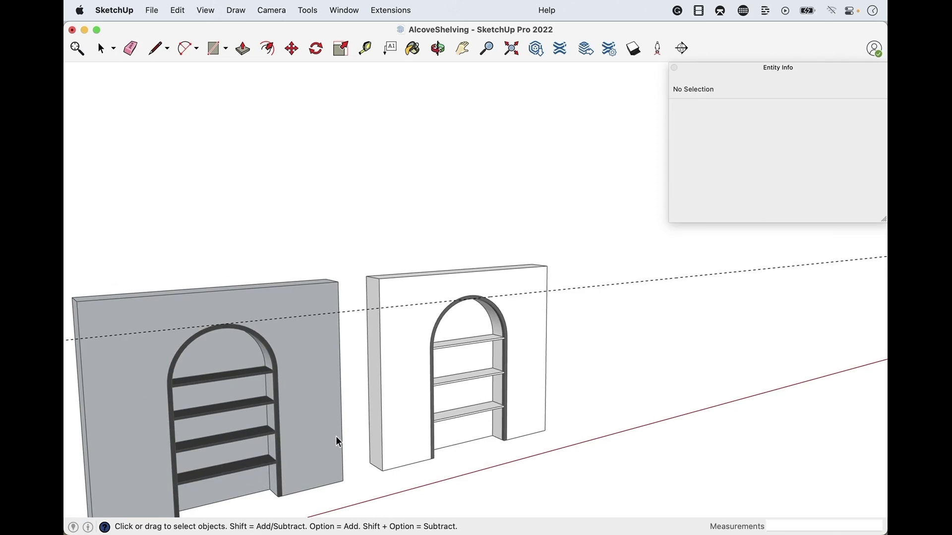
{"action": "key", "text": "super+z"}
{"action": "key", "text": "super+z"}
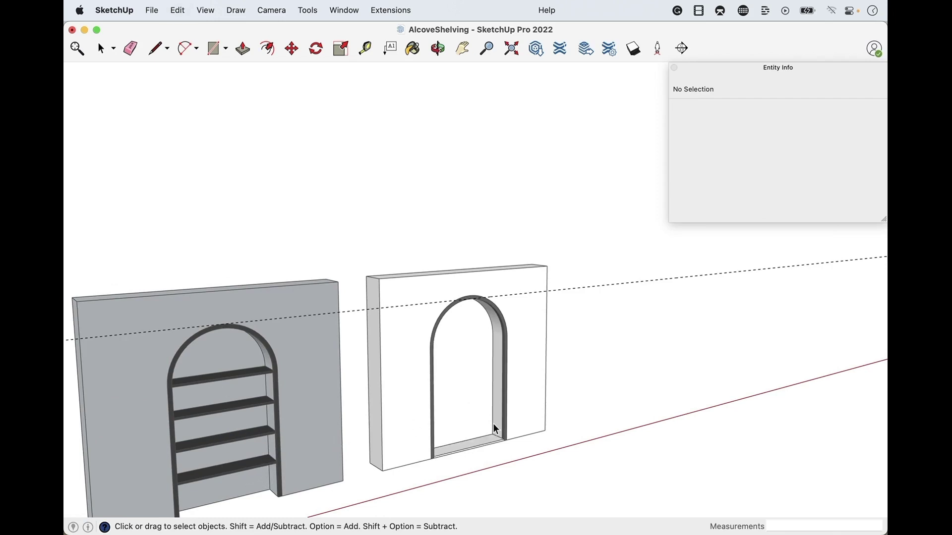
- Move the floor shelf 1' 5" straight up inside the new alcove, from its back inner corner
{"action": "scroll", "coordinate": [493, 463], "scroll_direction": "up", "scroll_amount": 5}
{"action": "left_click", "coordinate": [508, 425]}
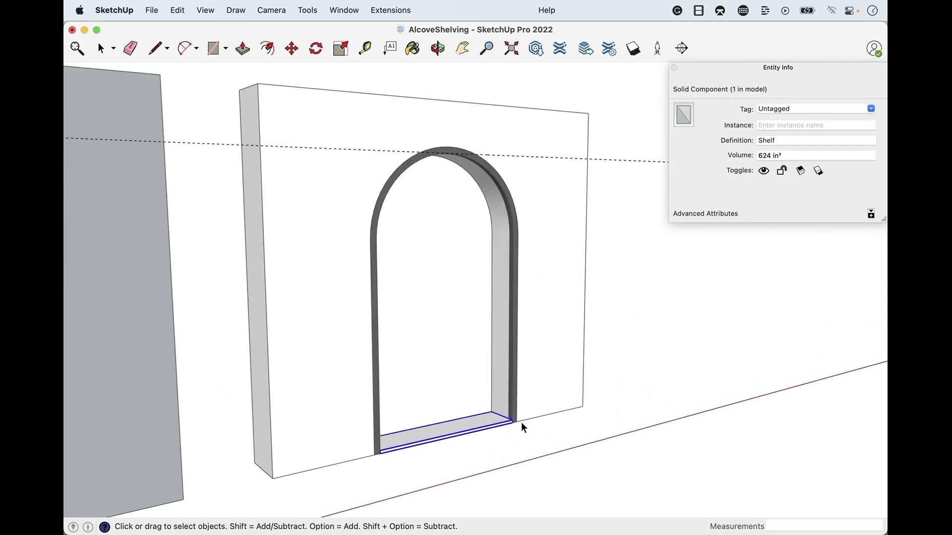
{"action": "scroll", "coordinate": [521, 424], "scroll_direction": "up", "scroll_amount": 3}
{"action": "scroll", "coordinate": [522, 424], "scroll_direction": "down", "scroll_amount": 1}
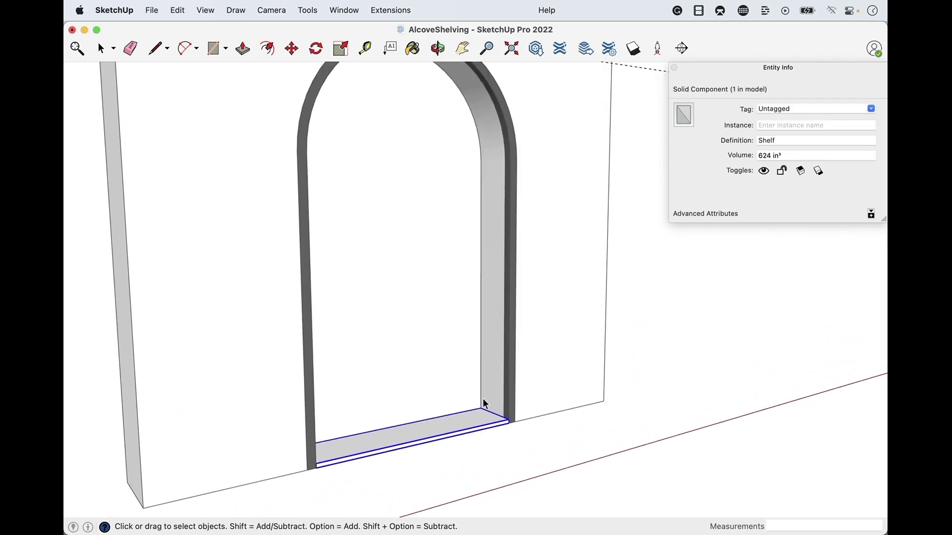
{"action": "scroll", "coordinate": [451, 453], "scroll_direction": "down", "scroll_amount": 2}
{"action": "key", "text": "m"}
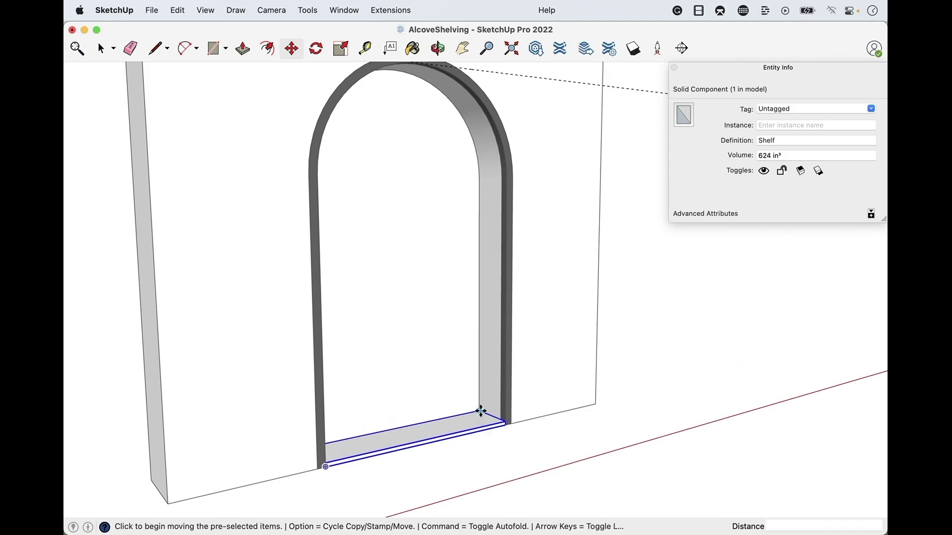
{"action": "left_click", "coordinate": [481, 412]}
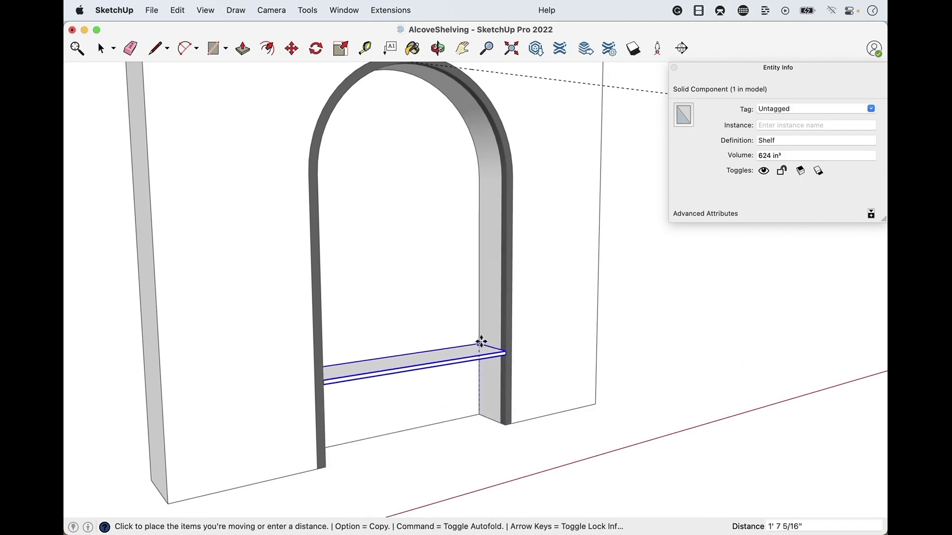
{"action": "type", "text": "1'5"}
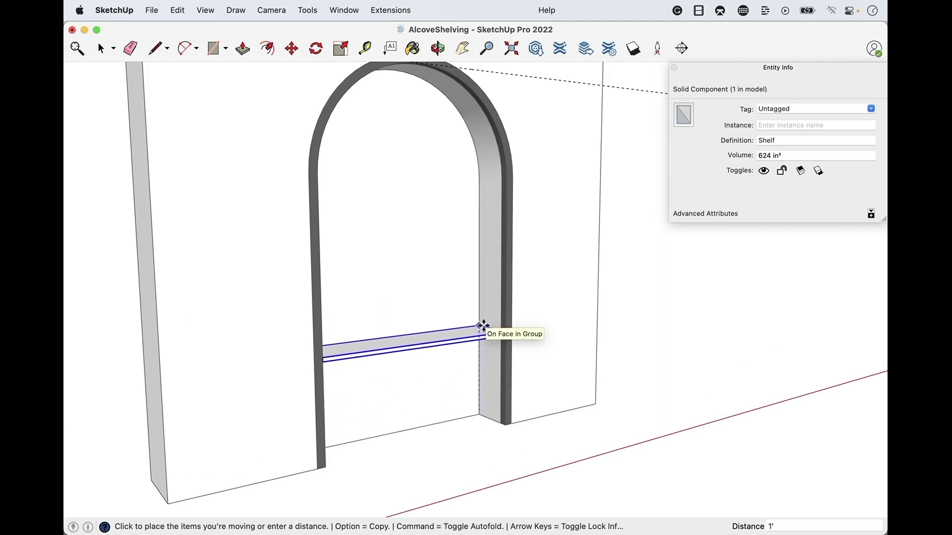
{"action": "key", "text": "Return"}
- Measure the height from the alcove's floor to the raised shelf's front corner with the Tape Measure
{"action": "key", "text": "t"}
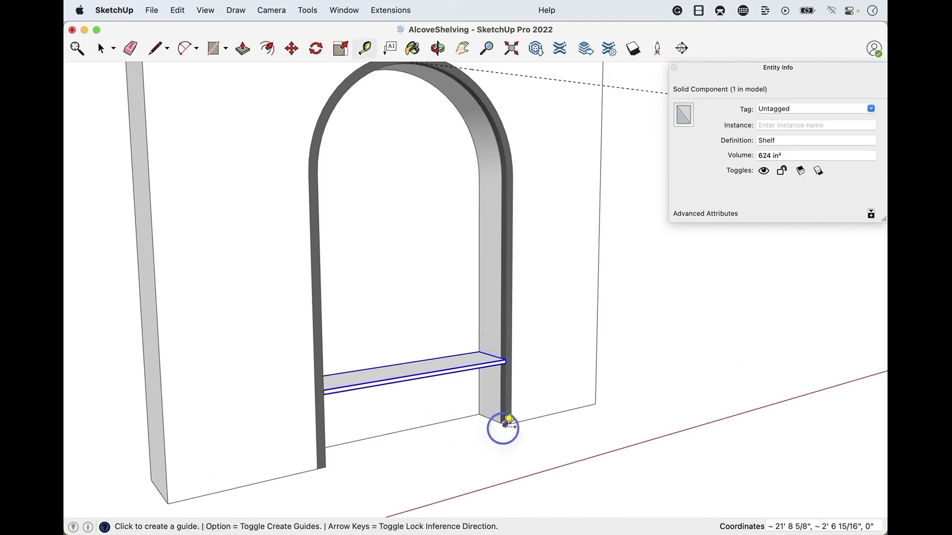
{"action": "left_click", "coordinate": [505, 424]}
{"action": "key", "text": "space"}
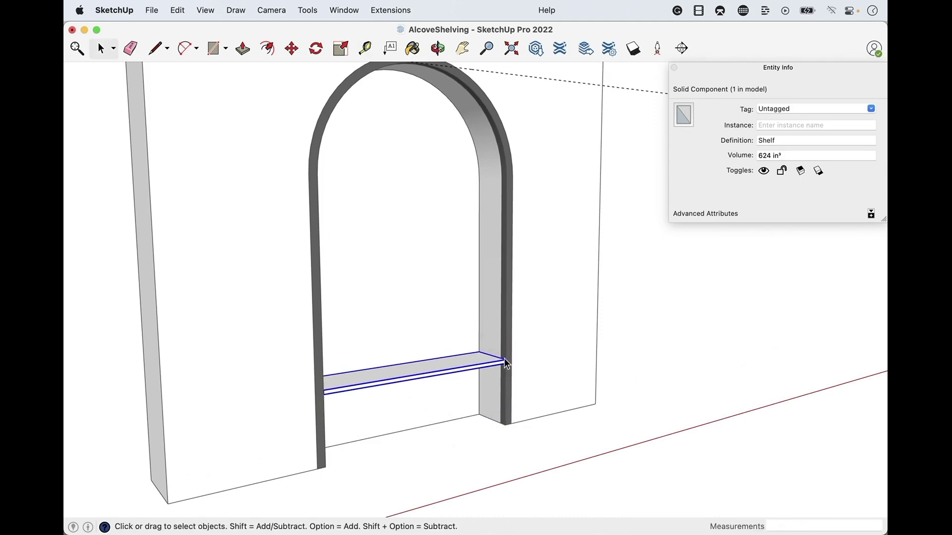
- Copy the raised shelf 4' straight up from its back inner corner, level with the base of the arch's curve
{"action": "scroll", "coordinate": [475, 373], "scroll_direction": "down", "scroll_amount": 3}
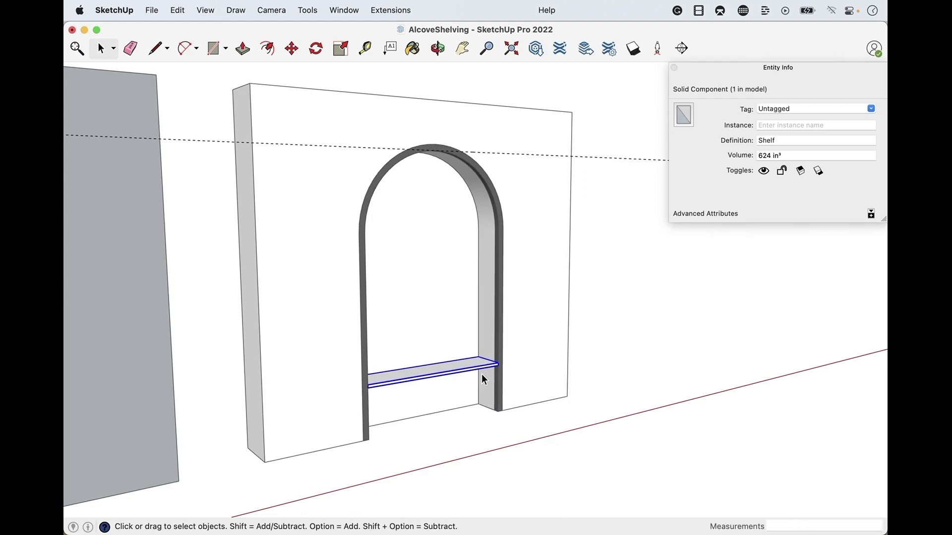
{"action": "scroll", "coordinate": [481, 374], "scroll_direction": "up", "scroll_amount": 3}
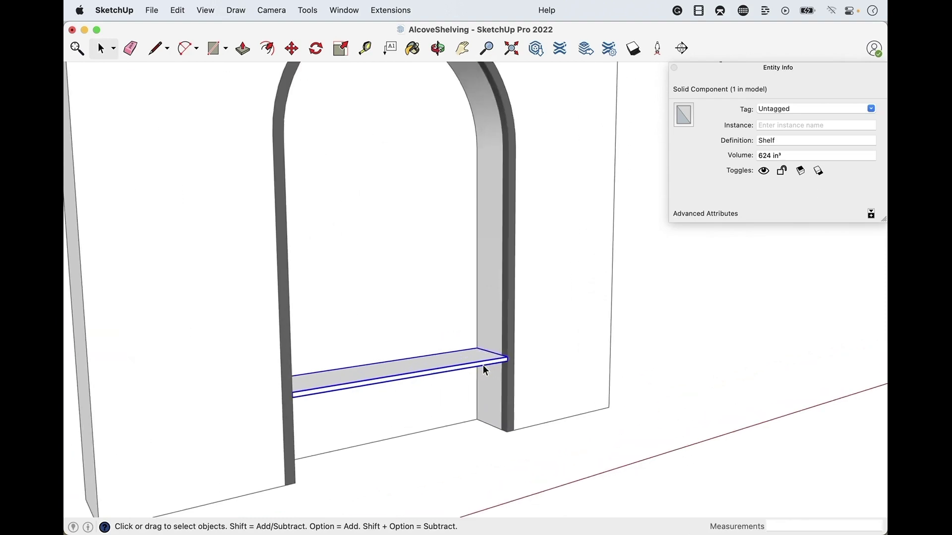
{"action": "scroll", "coordinate": [459, 438], "scroll_direction": "down", "scroll_amount": 5}
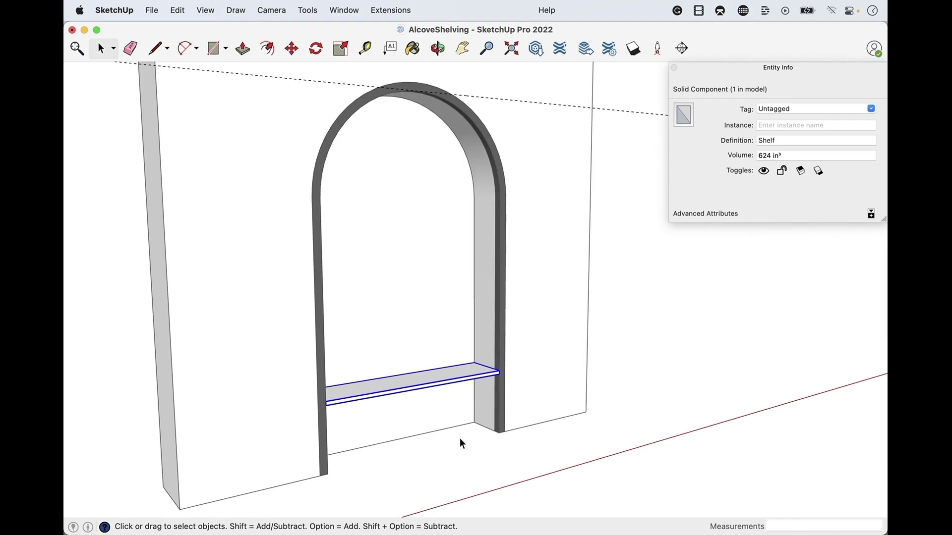
{"action": "key", "text": "m"}
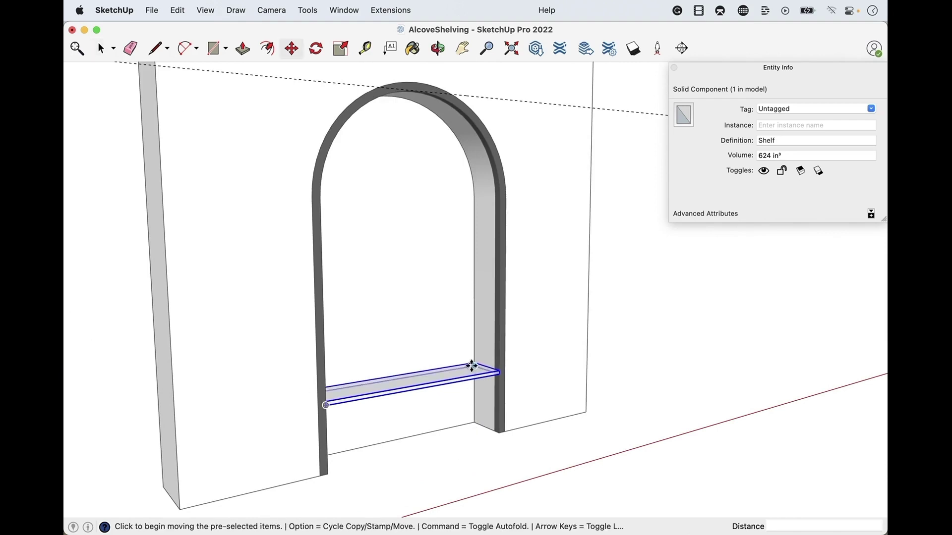
{"action": "key", "text": "alt"}
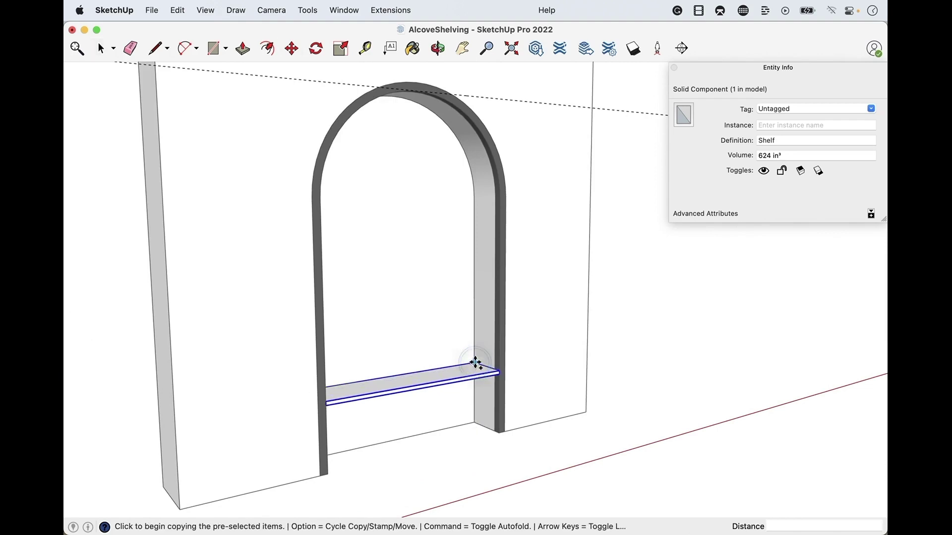
{"action": "left_click", "coordinate": [475, 363]}
{"action": "scroll", "coordinate": [478, 212], "scroll_direction": "up", "scroll_amount": 6}
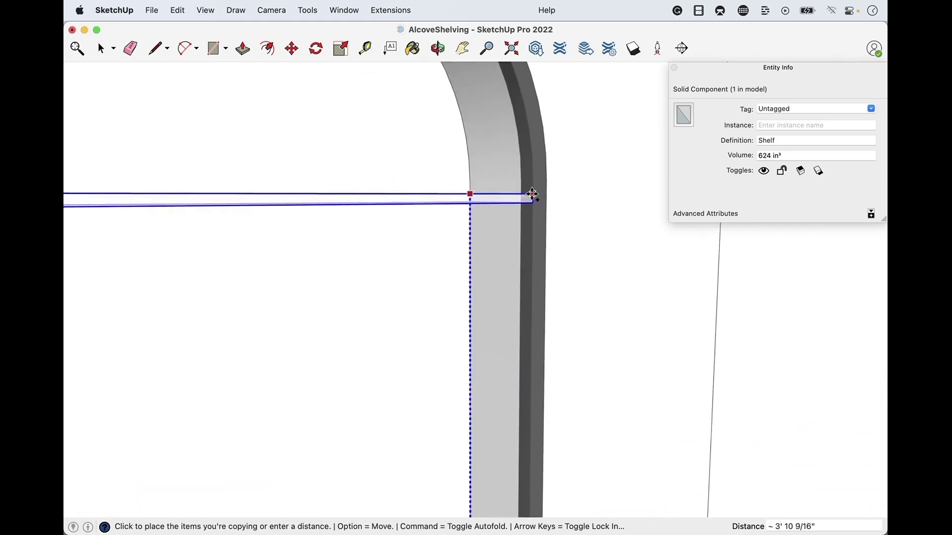
{"action": "scroll", "coordinate": [533, 182], "scroll_direction": "up", "scroll_amount": 2}
{"action": "scroll", "coordinate": [534, 181], "scroll_direction": "up", "scroll_amount": 2}
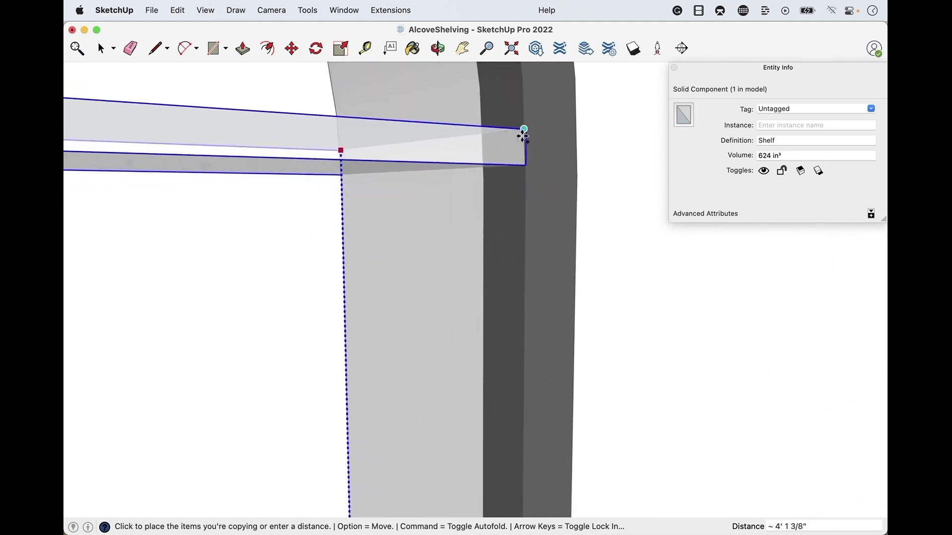
{"action": "left_click", "coordinate": [526, 179]}
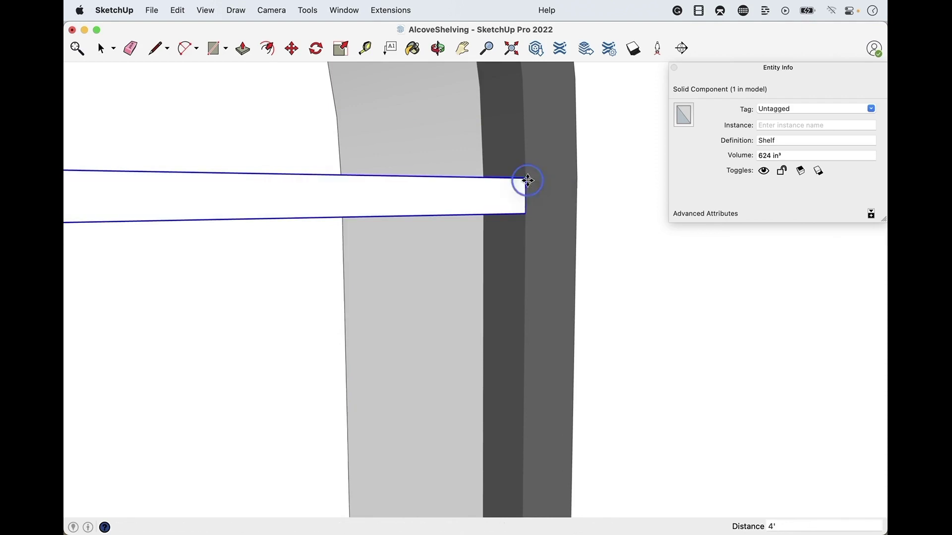
{"action": "scroll", "coordinate": [527, 180], "scroll_direction": "down", "scroll_amount": 5}
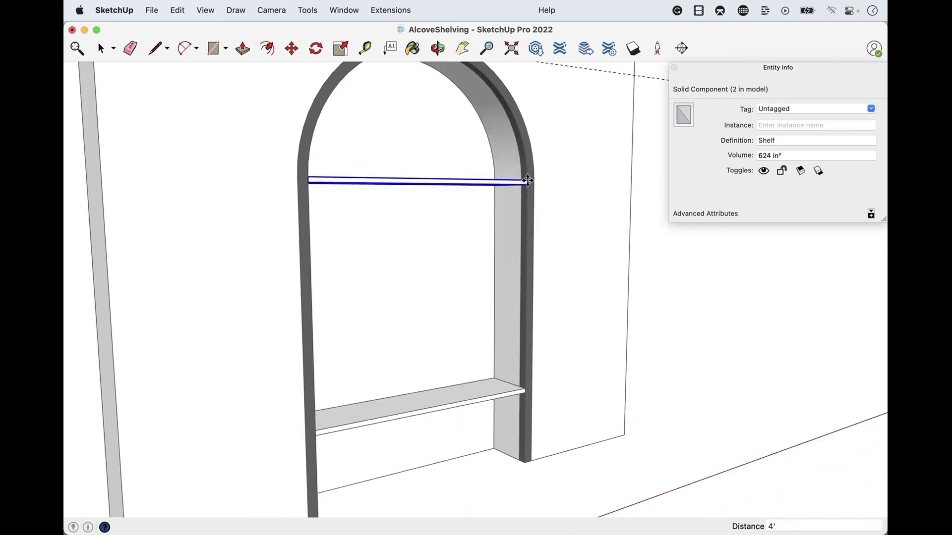
- Try a 2/ array between the two shelves, and replace it with a 3/ array for three equal spaces
{"action": "type", "text": "2/"}
{"action": "key", "text": "Return"}
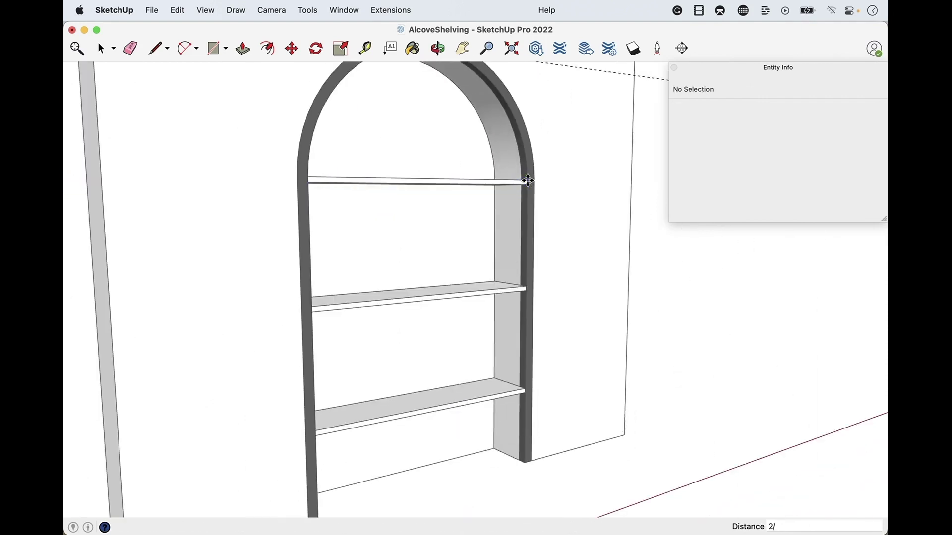
{"action": "type", "text": "3/"}
{"action": "key", "text": "Return"}
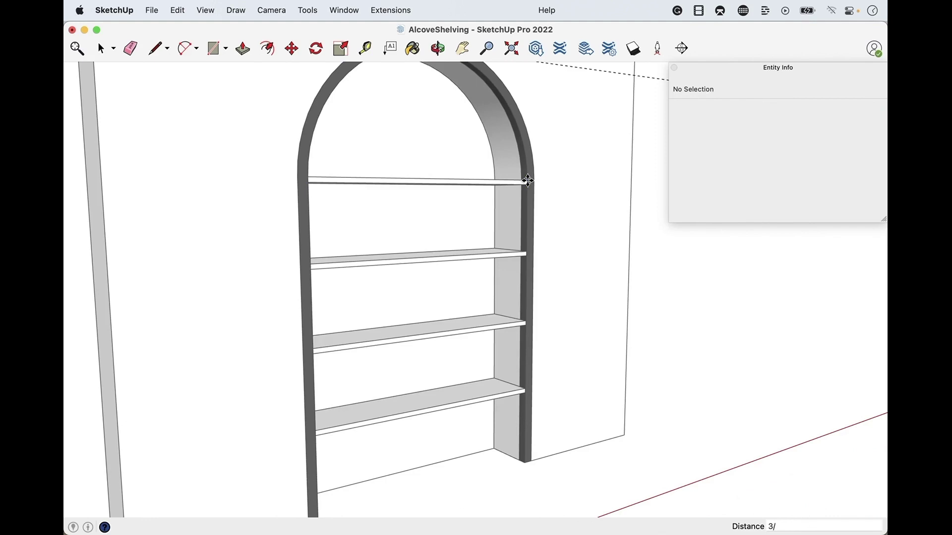
{"action": "scroll", "coordinate": [505, 325], "scroll_direction": "down", "scroll_amount": 10}
{"action": "key", "text": "space"}
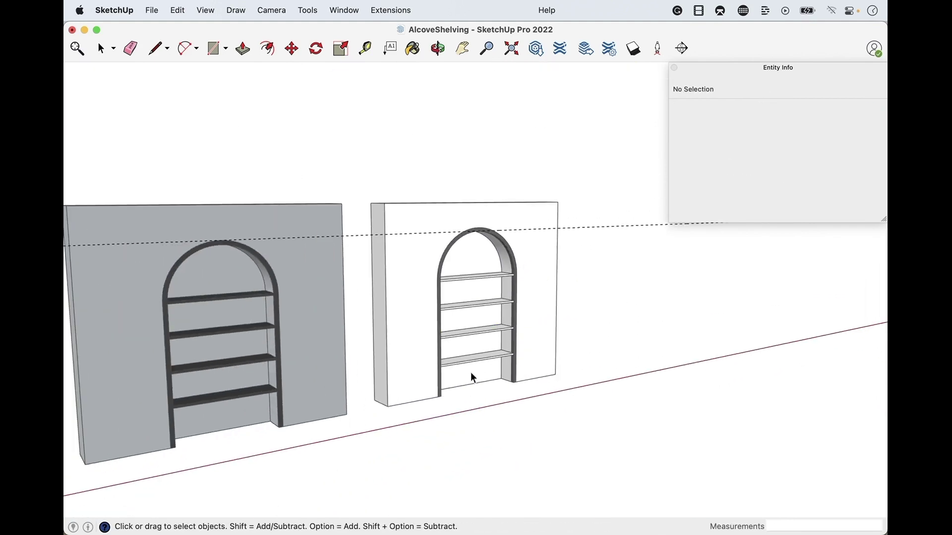
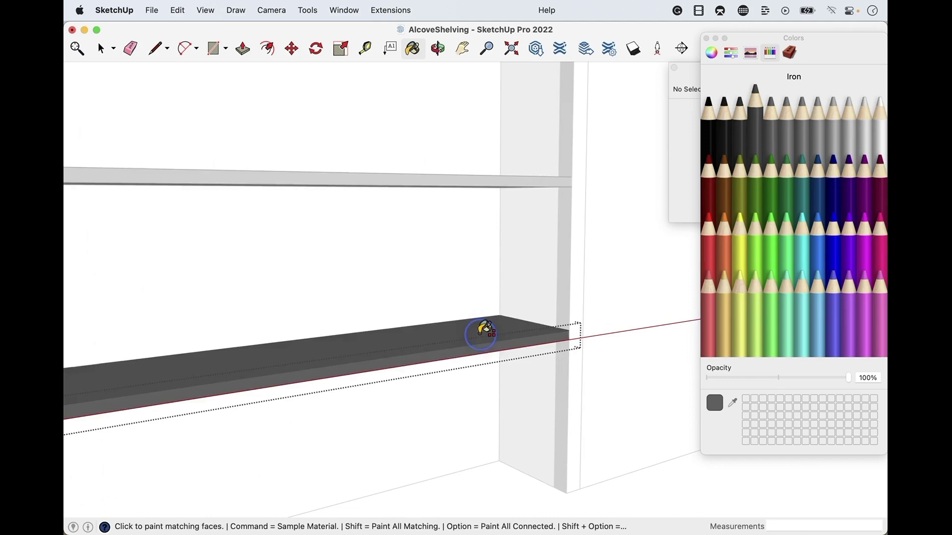
- Exit editing of the Iron-painted shelf component and close the color palette
{"action": "scroll", "coordinate": [484, 329], "scroll_direction": "down", "scroll_amount": 5}
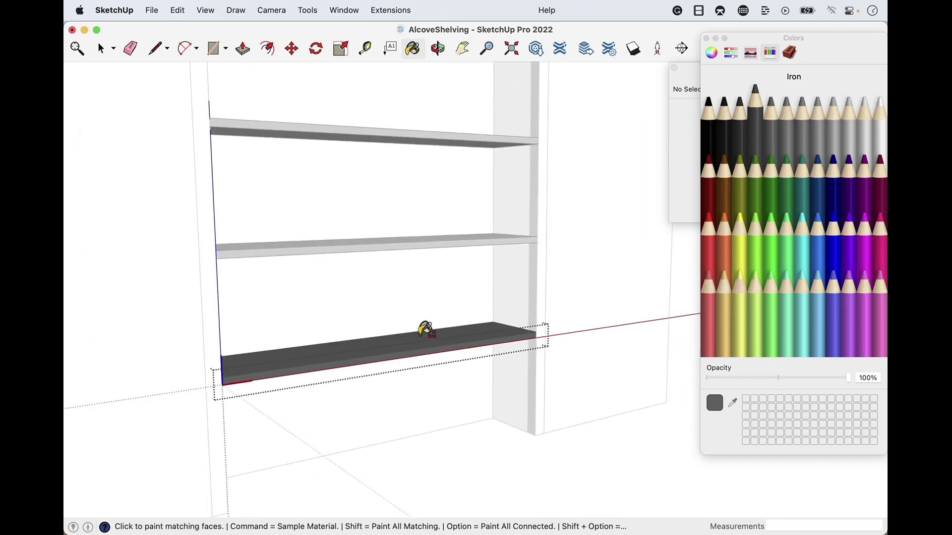
{"action": "scroll", "coordinate": [489, 358], "scroll_direction": "down", "scroll_amount": 3}
{"action": "key", "text": "space"}
{"action": "scroll", "coordinate": [538, 456], "scroll_direction": "down", "scroll_amount": 3}
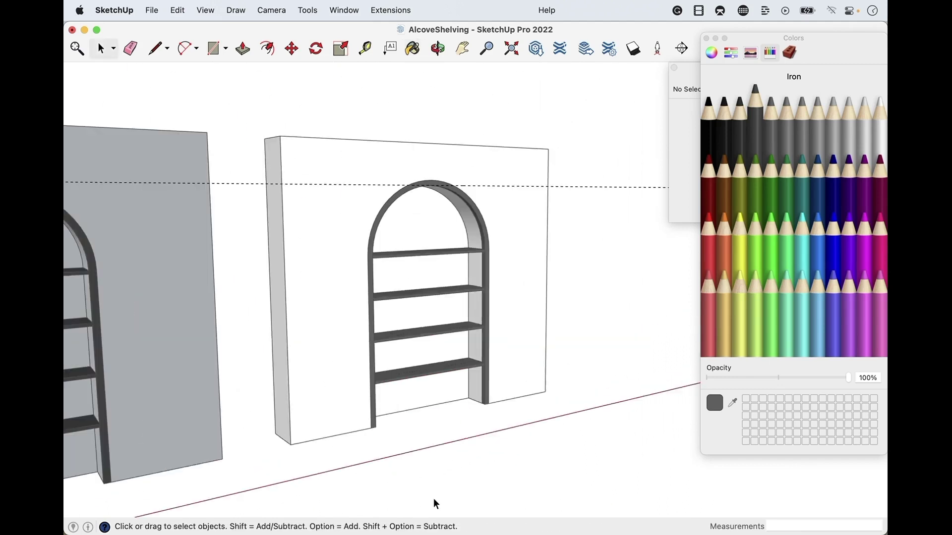
{"action": "left_click", "coordinate": [707, 38]}
- Open the new alcove wall for editing and select its front face
{"action": "scroll", "coordinate": [625, 330], "scroll_direction": "up", "scroll_amount": 2}
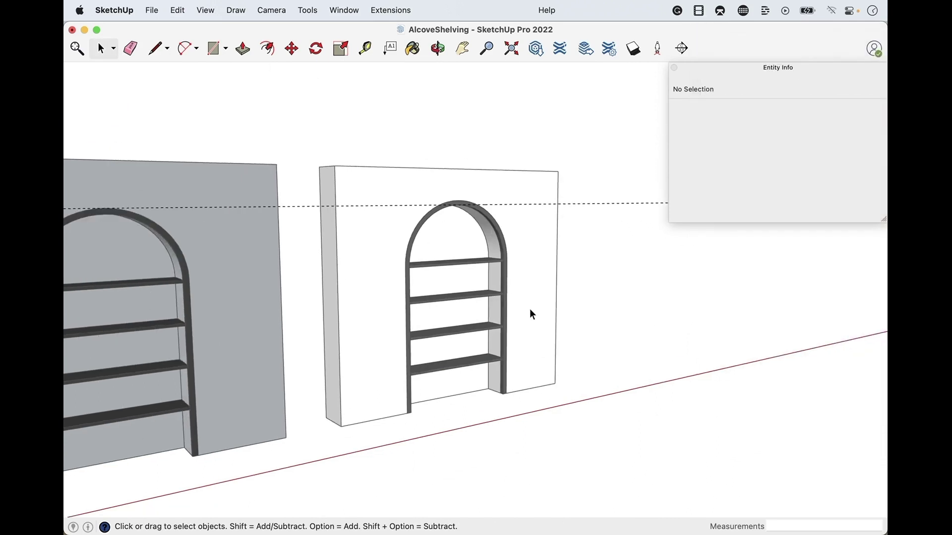
{"action": "double_click", "coordinate": [516, 225]}
{"action": "scroll", "coordinate": [533, 215], "scroll_direction": "up", "scroll_amount": 2}
{"action": "left_click", "coordinate": [534, 225]}
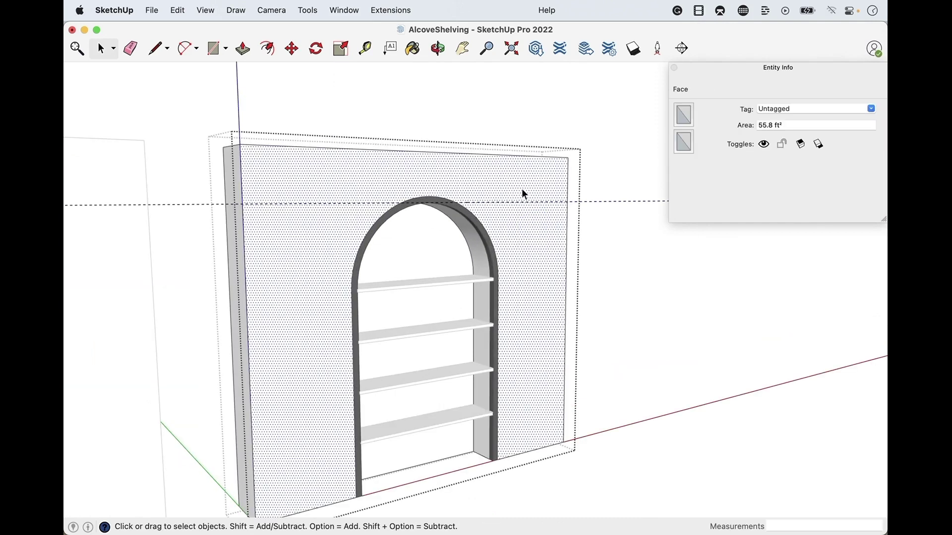
- Search 3D Warehouse for "morning fog"
{"action": "left_click", "coordinate": [536, 50]}
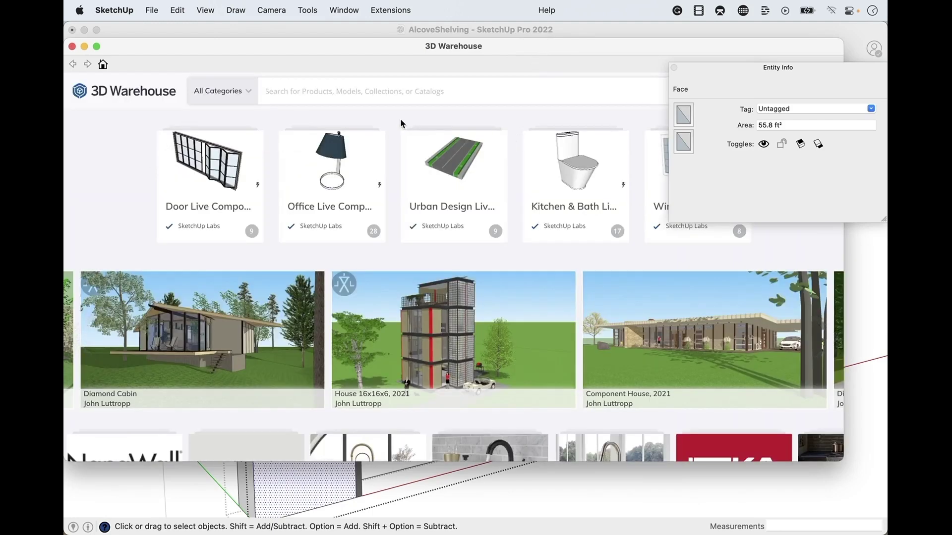
{"action": "left_click", "coordinate": [371, 89]}
{"action": "type", "text": "morning fog"}
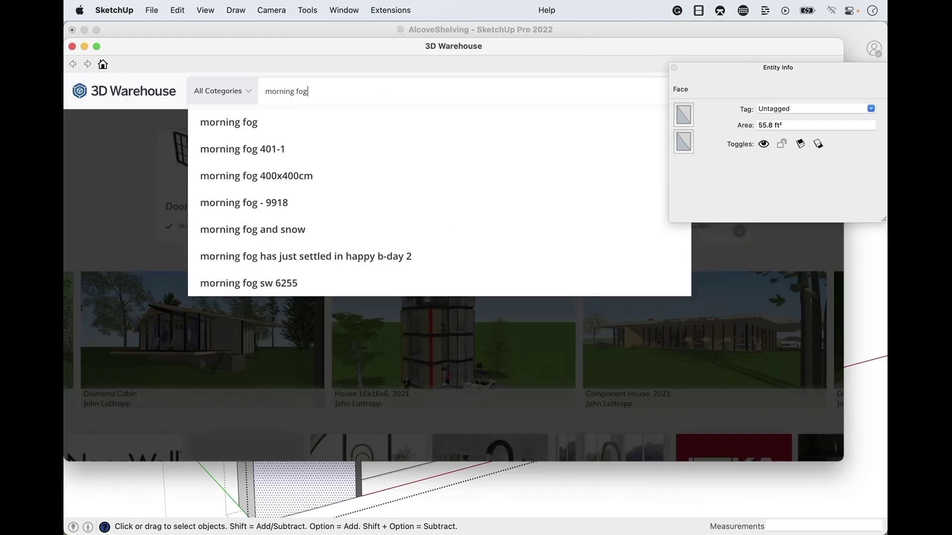
{"action": "key", "text": "Return"}
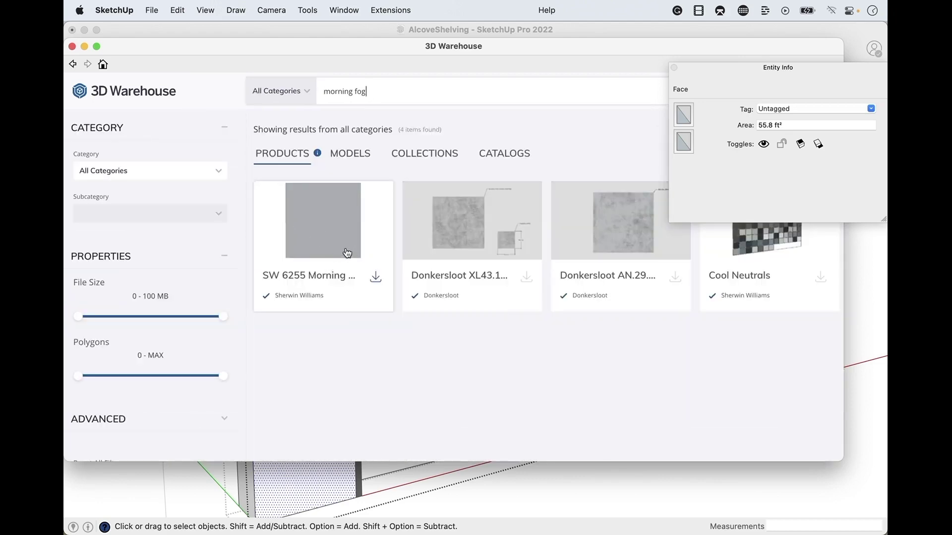
- Open the full details of Sherwin Williams SW 6255 Morning Fog and download its material from the model's materials list
{"action": "left_click", "coordinate": [317, 213]}
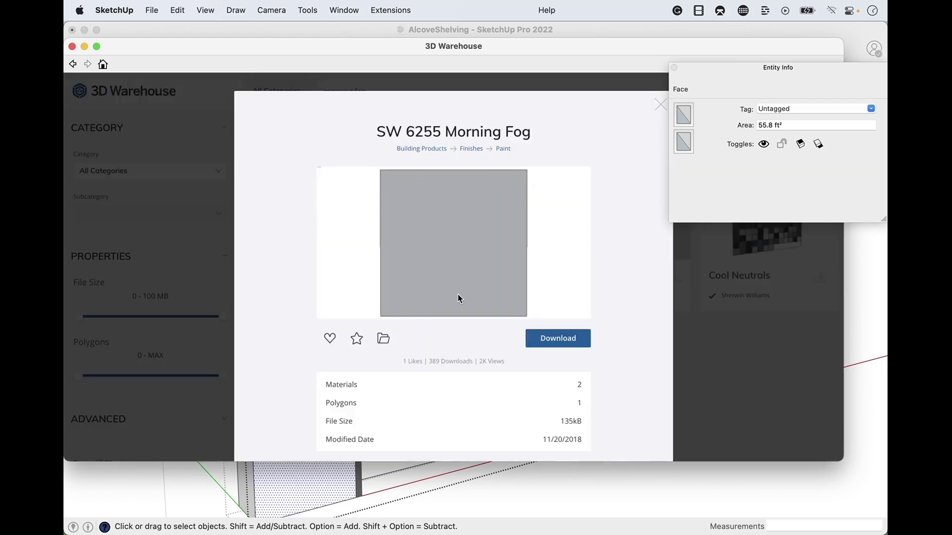
{"action": "scroll", "coordinate": [438, 391], "scroll_direction": "down", "scroll_amount": 2}
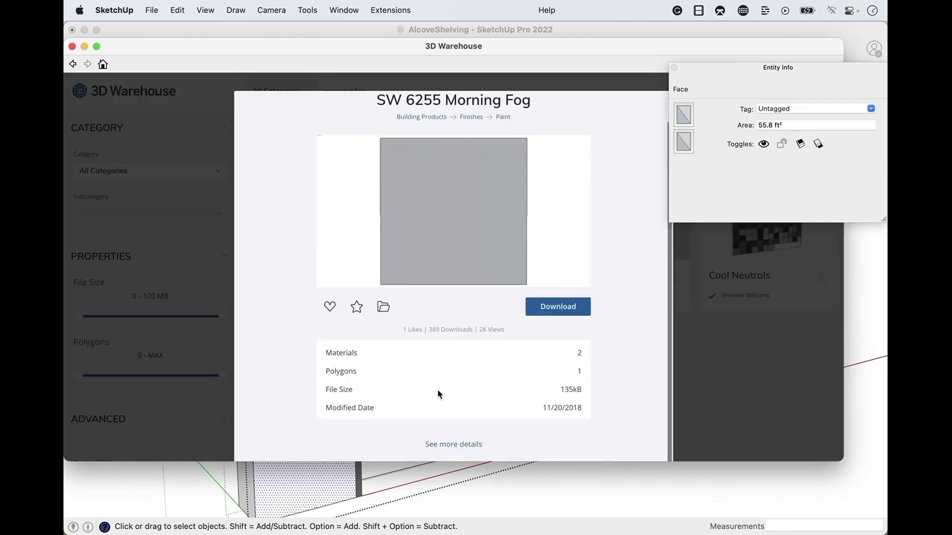
{"action": "left_click", "coordinate": [439, 445]}
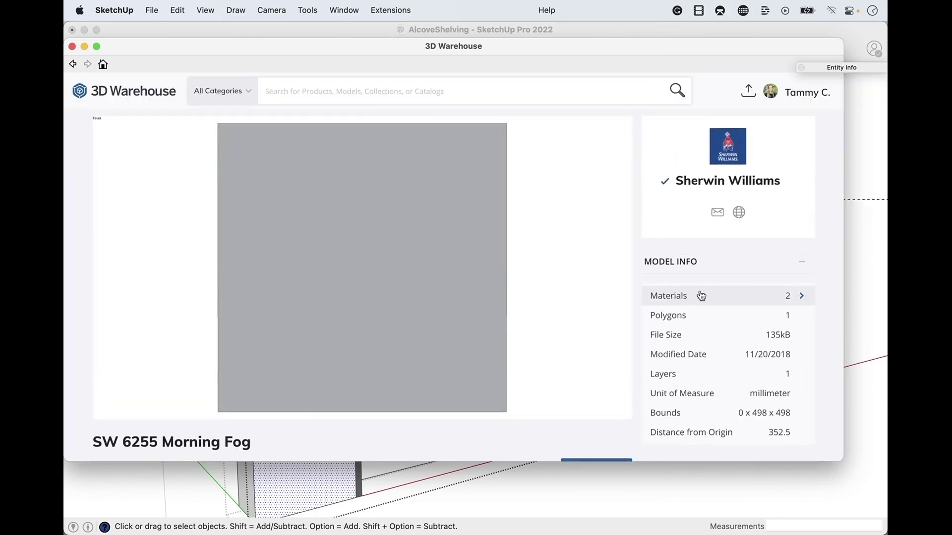
{"action": "mouse_move", "coordinate": [556, 270]}
{"action": "left_click", "coordinate": [675, 298]}
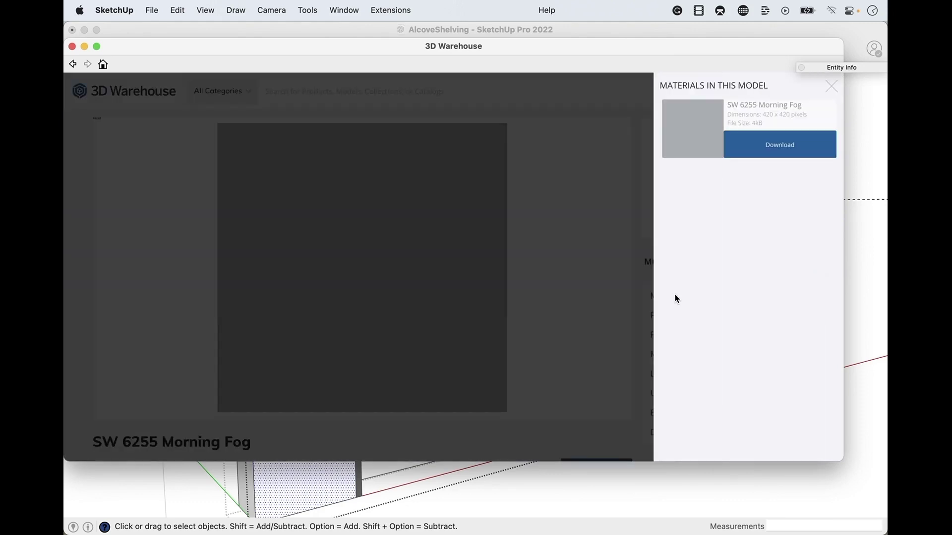
{"action": "left_click", "coordinate": [766, 147]}
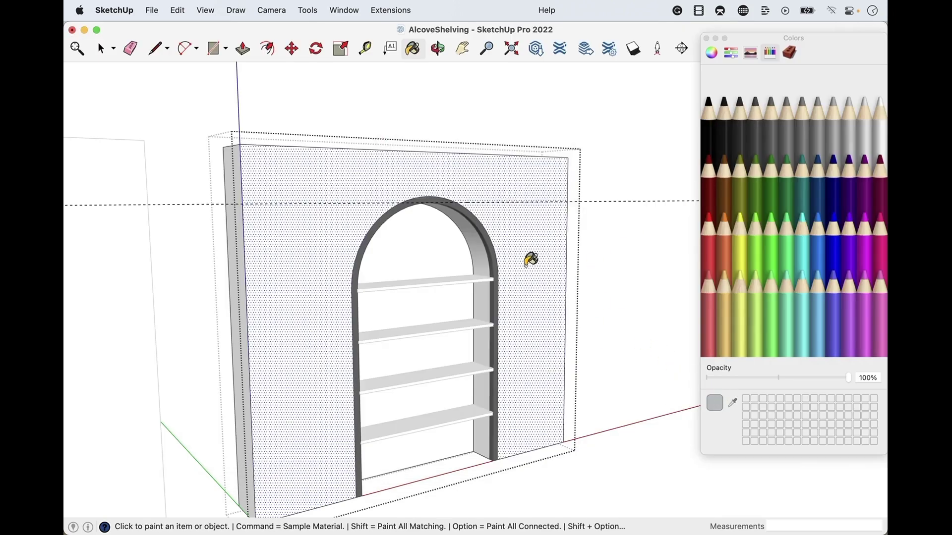
- Paint the wall's front face, the alcove's inner side and its back face with SW 6255 Morning Fog, and exit editing the wall
{"action": "left_click", "coordinate": [512, 219]}
{"action": "left_click", "coordinate": [481, 248]}
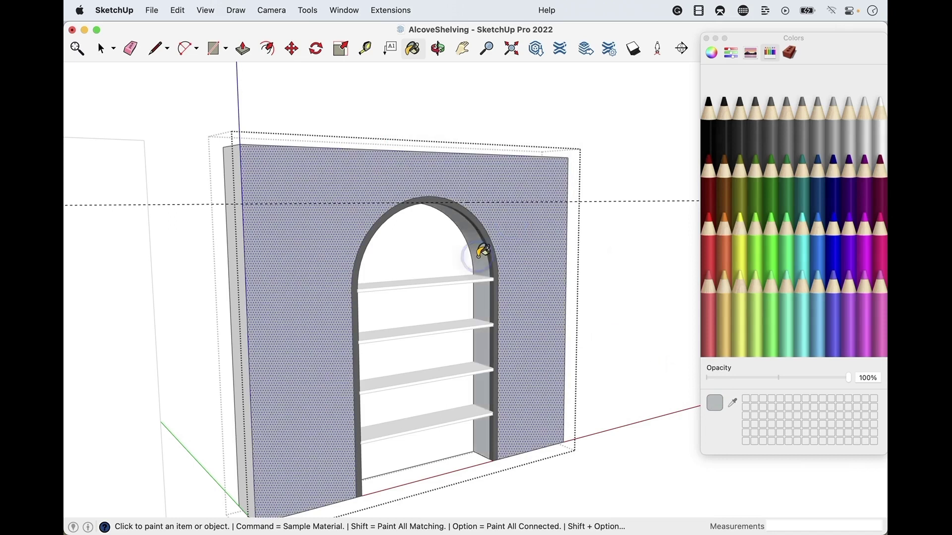
{"action": "left_click", "coordinate": [448, 249]}
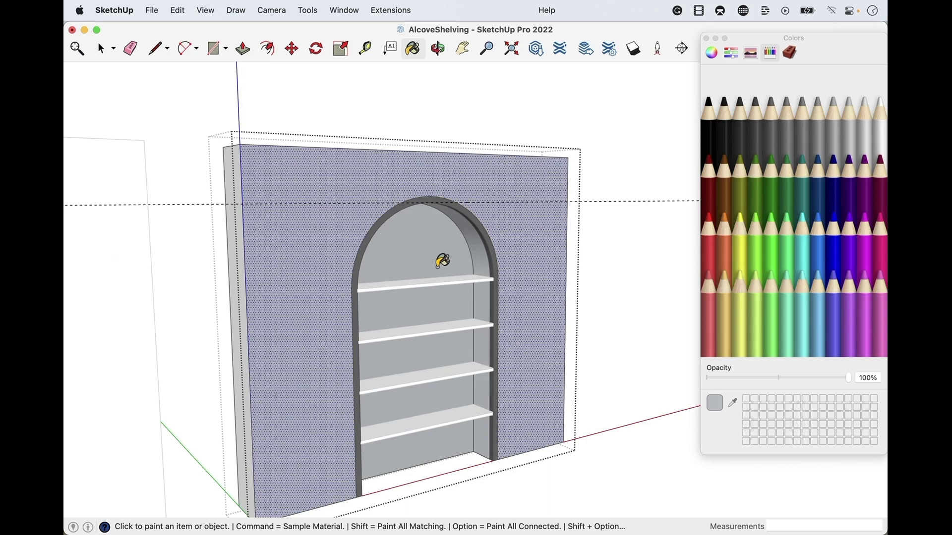
{"action": "scroll", "coordinate": [446, 253], "scroll_direction": "down", "scroll_amount": 3}
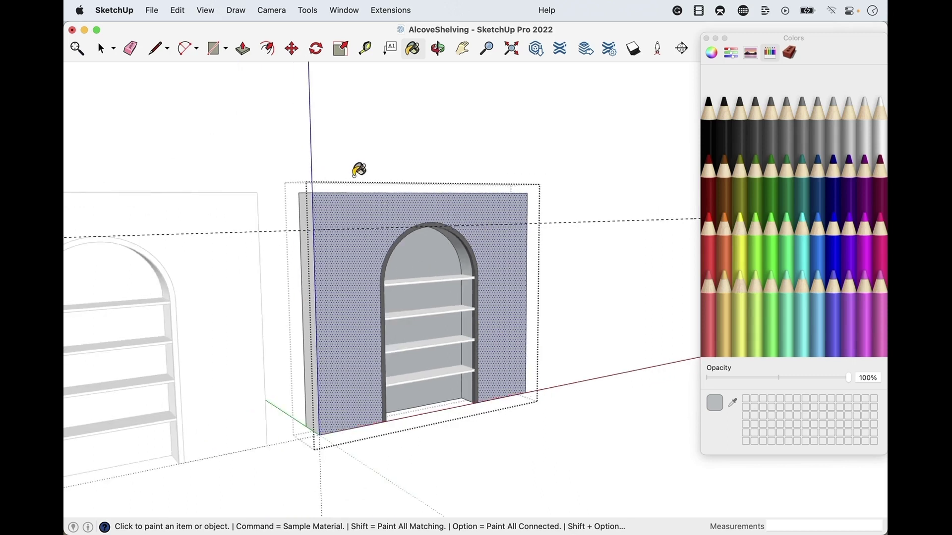
{"action": "scroll", "coordinate": [489, 312], "scroll_direction": "up", "scroll_amount": 2}
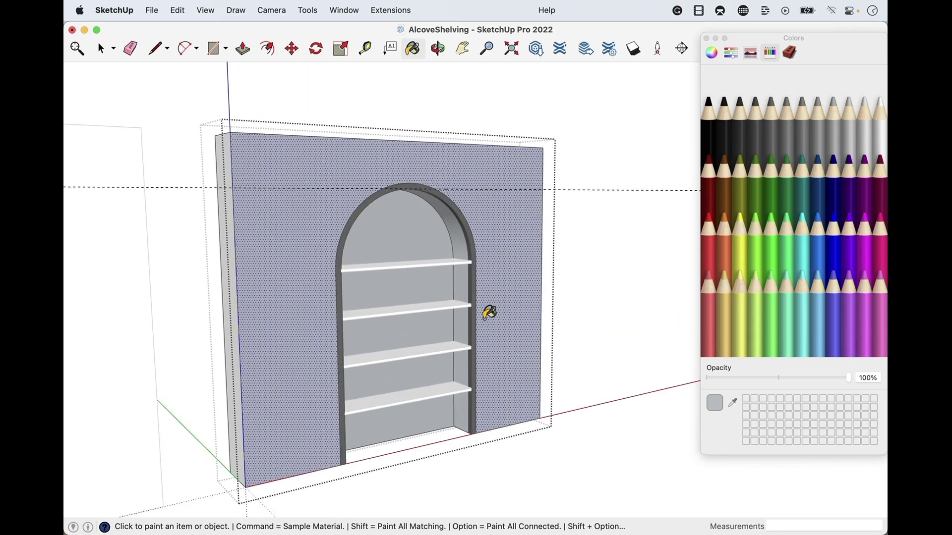
{"action": "key", "text": "space"}
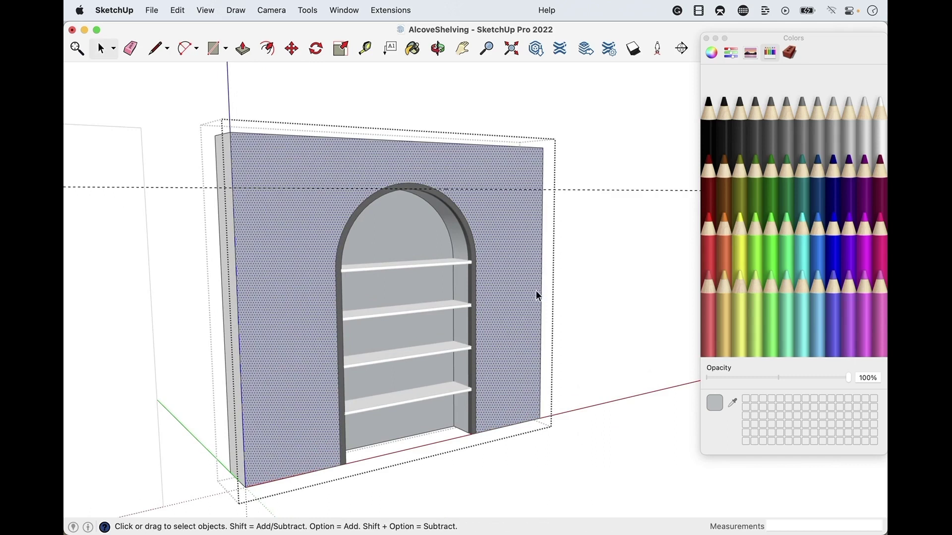
{"action": "left_click", "coordinate": [611, 226]}
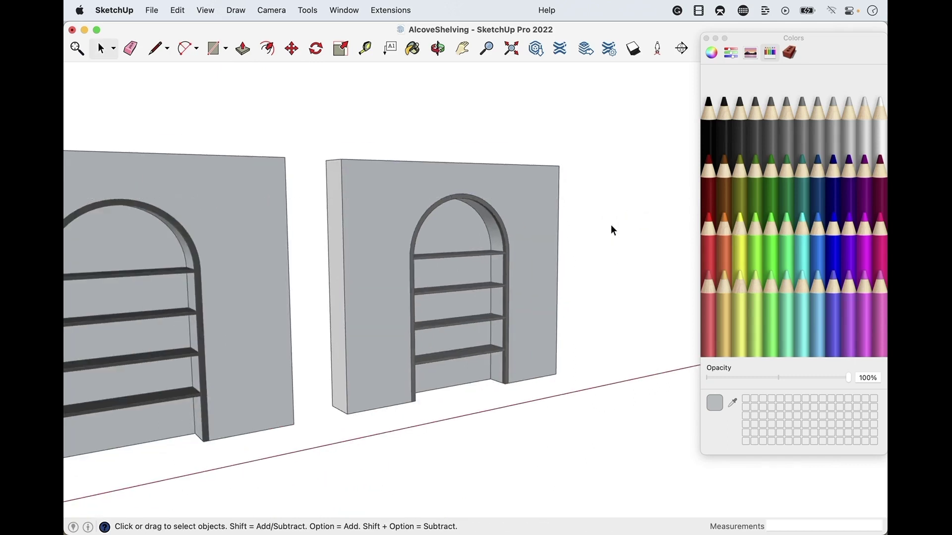
{"action": "scroll", "coordinate": [562, 284], "scroll_direction": "down", "scroll_amount": 2}
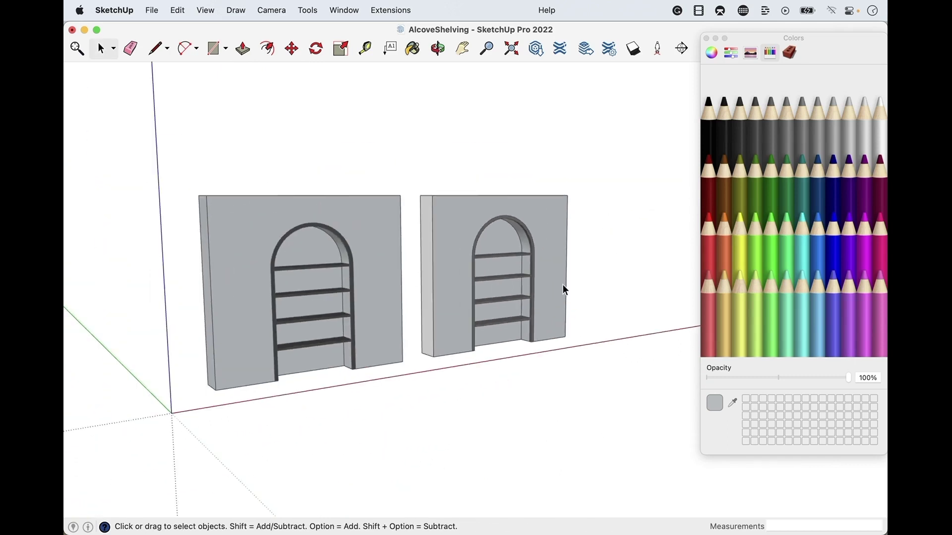
{"action": "scroll", "coordinate": [486, 310], "scroll_direction": "up", "scroll_amount": 3}
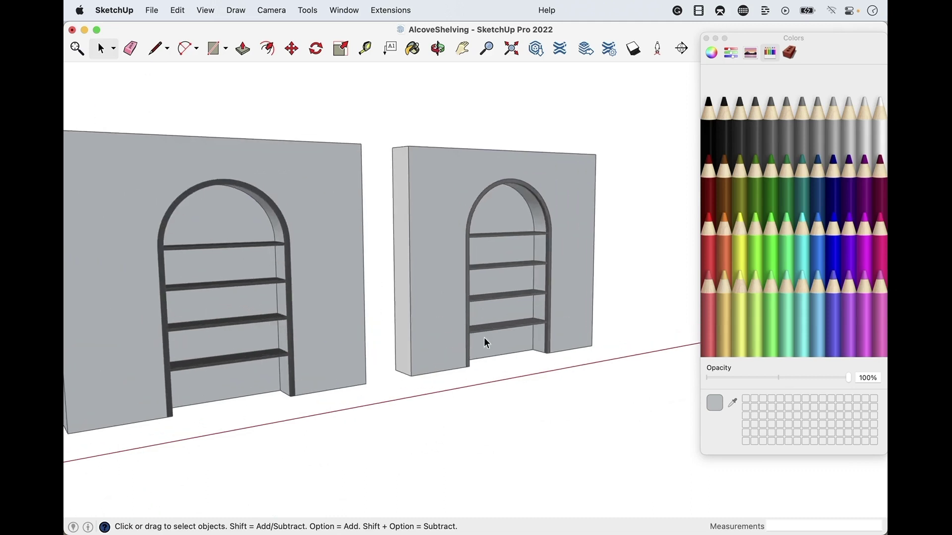